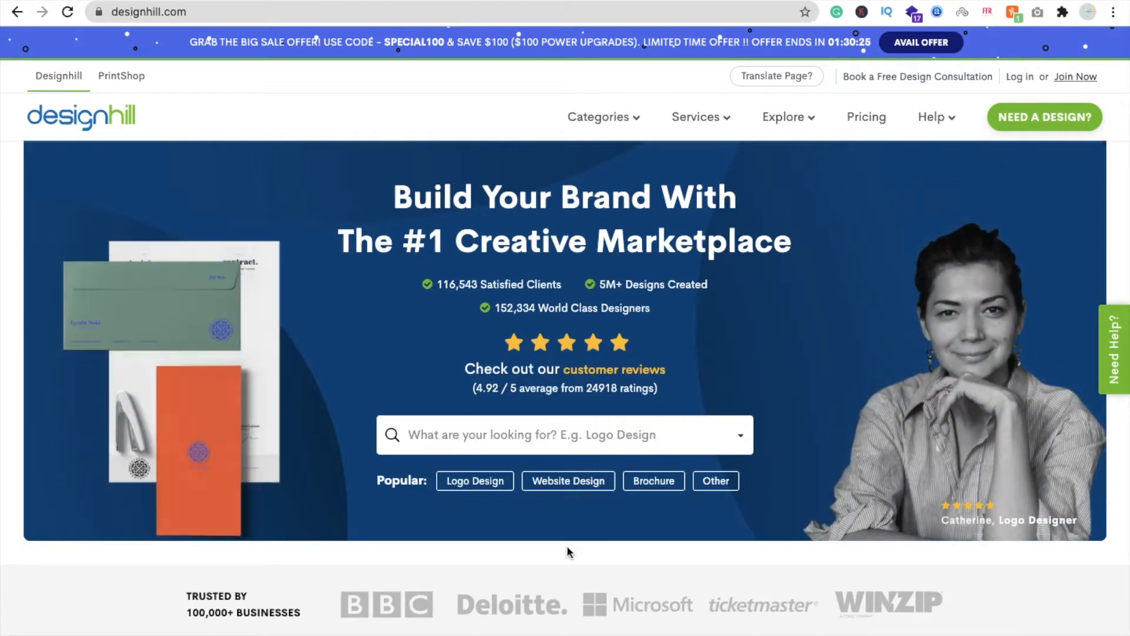
Open the Studio design tool's introduction page, look through its sample designs and start trying it for free.
{"action": "mouse_move", "coordinate": [721, 131]}
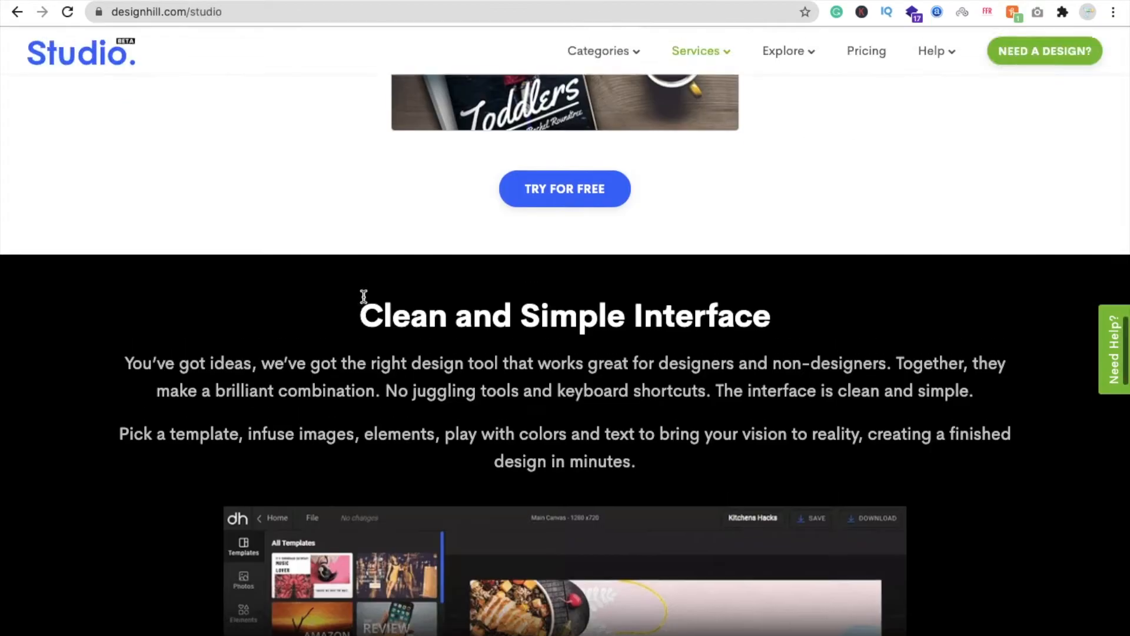
{"action": "scroll", "coordinate": [362, 297], "scroll_direction": "up", "scroll_amount": 5}
{"action": "scroll", "coordinate": [363, 297], "scroll_direction": "down", "scroll_amount": 1}
{"action": "scroll", "coordinate": [362, 329], "scroll_direction": "up", "scroll_amount": 4}
{"action": "scroll", "coordinate": [365, 367], "scroll_direction": "down", "scroll_amount": 8}
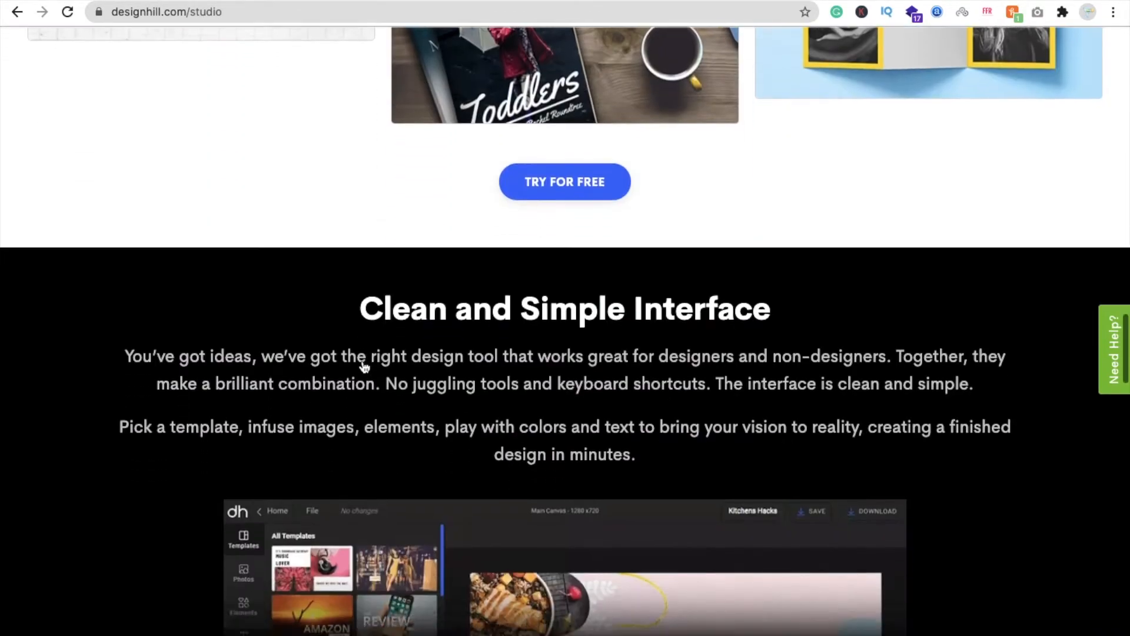
{"action": "scroll", "coordinate": [366, 361], "scroll_direction": "up", "scroll_amount": 1}
{"action": "scroll", "coordinate": [376, 251], "scroll_direction": "up", "scroll_amount": 15}
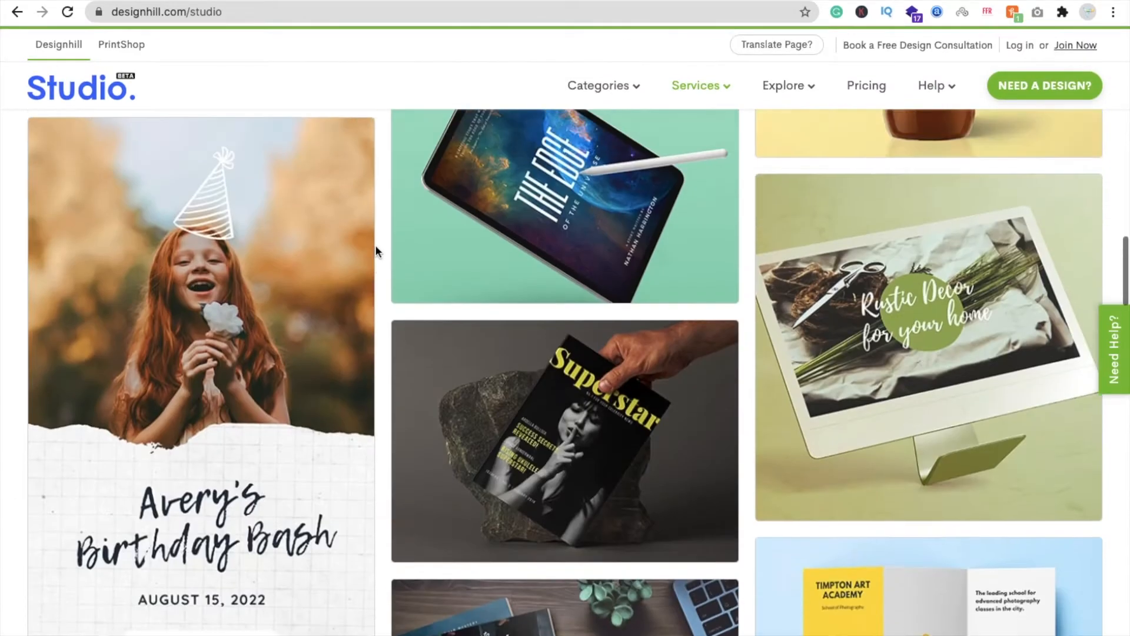
{"action": "scroll", "coordinate": [376, 245], "scroll_direction": "up", "scroll_amount": 8}
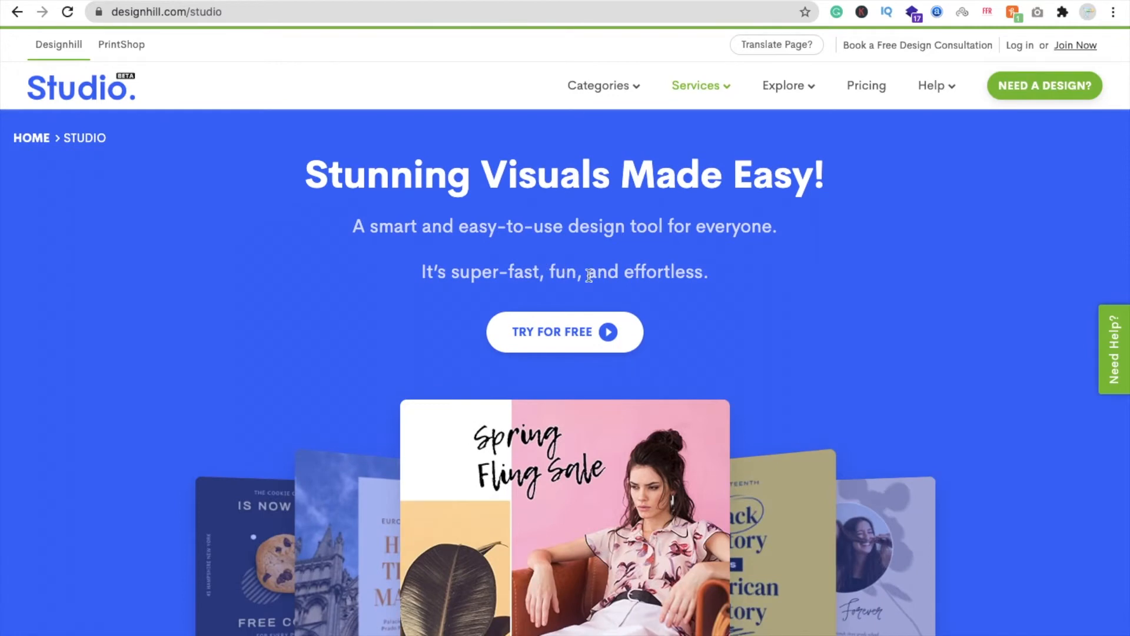
{"action": "left_click", "coordinate": [563, 341]}
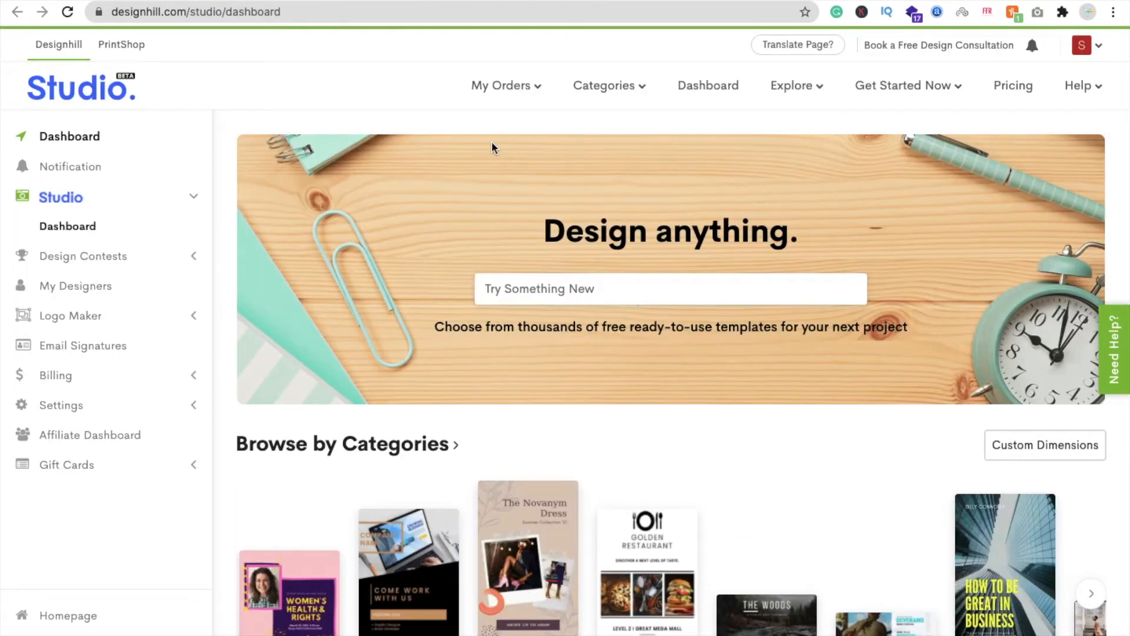
Look through the design categories on the Studio dashboard and start a new 1080 x 1920 px Instagram Story.
{"action": "scroll", "coordinate": [446, 223], "scroll_direction": "down", "scroll_amount": 3}
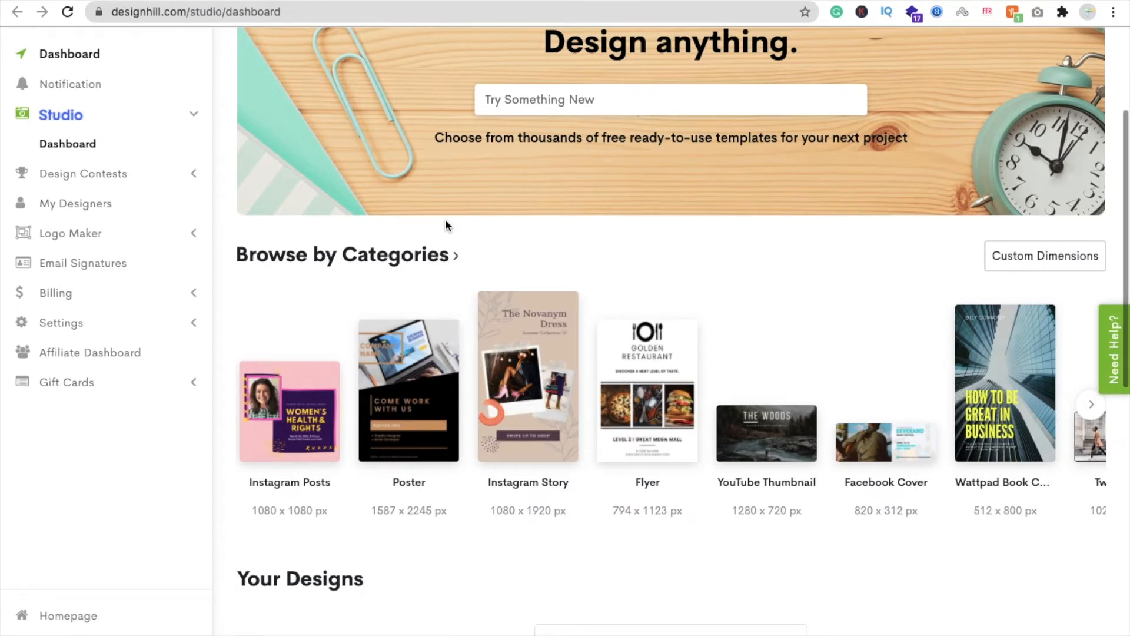
{"action": "scroll", "coordinate": [445, 219], "scroll_direction": "down", "scroll_amount": 2}
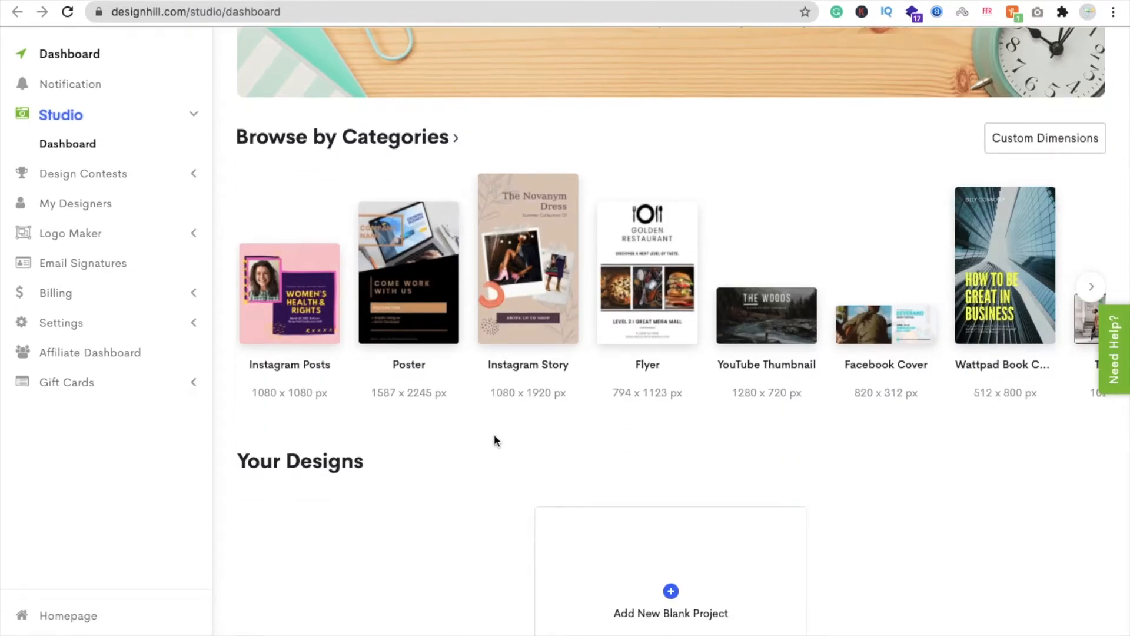
{"action": "scroll", "coordinate": [495, 438], "scroll_direction": "up", "scroll_amount": 1}
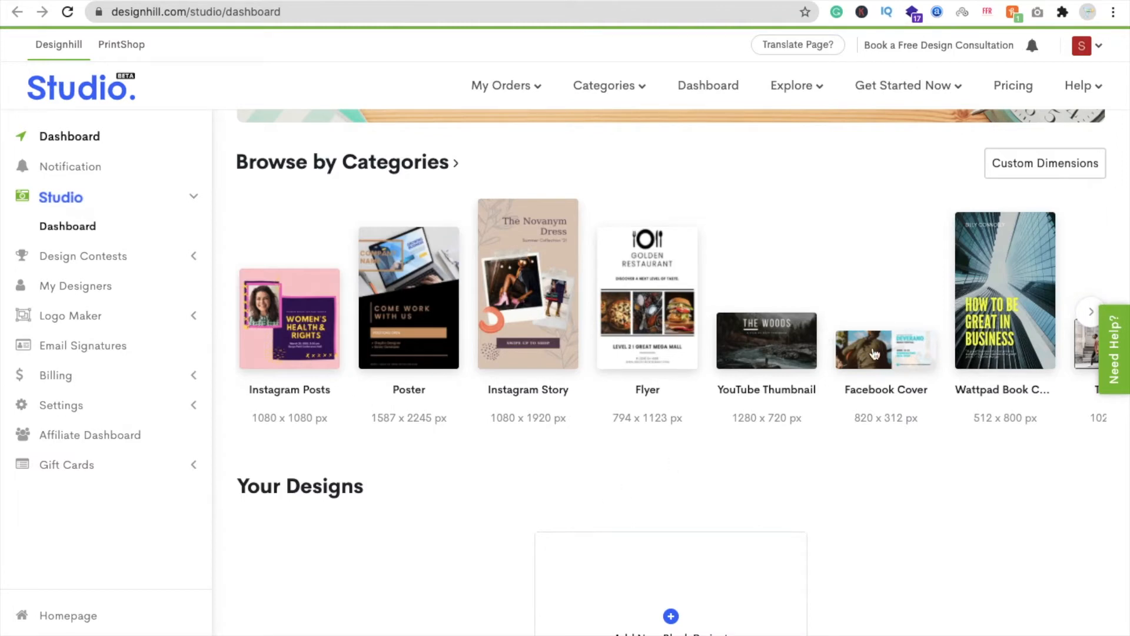
{"action": "scroll", "coordinate": [746, 342], "scroll_direction": "up", "scroll_amount": 1}
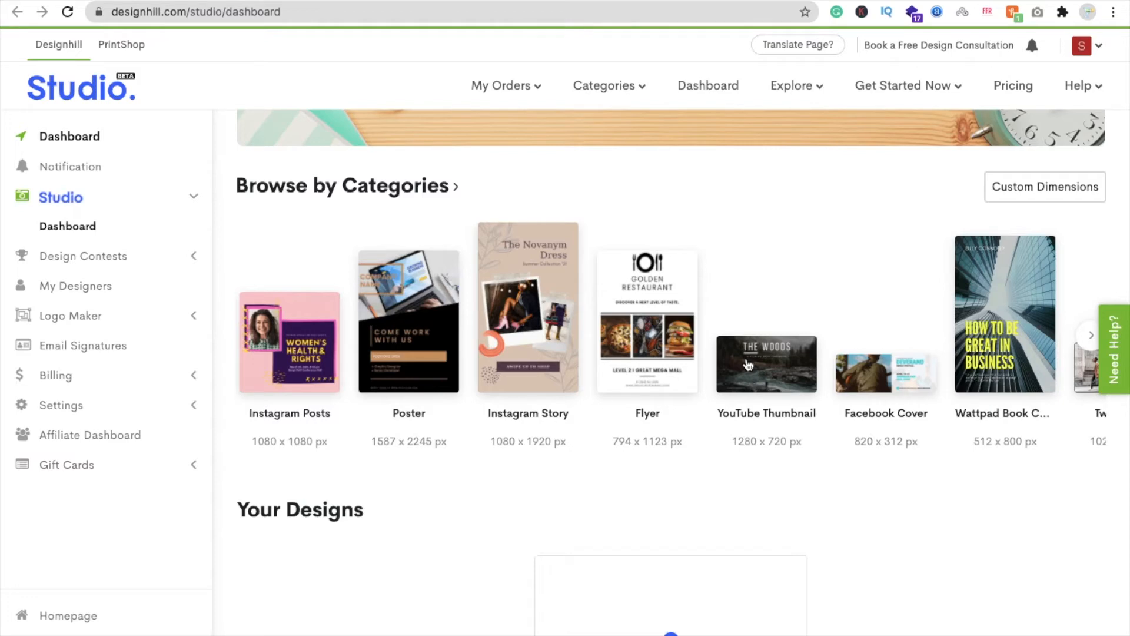
{"action": "left_click", "coordinate": [528, 322]}
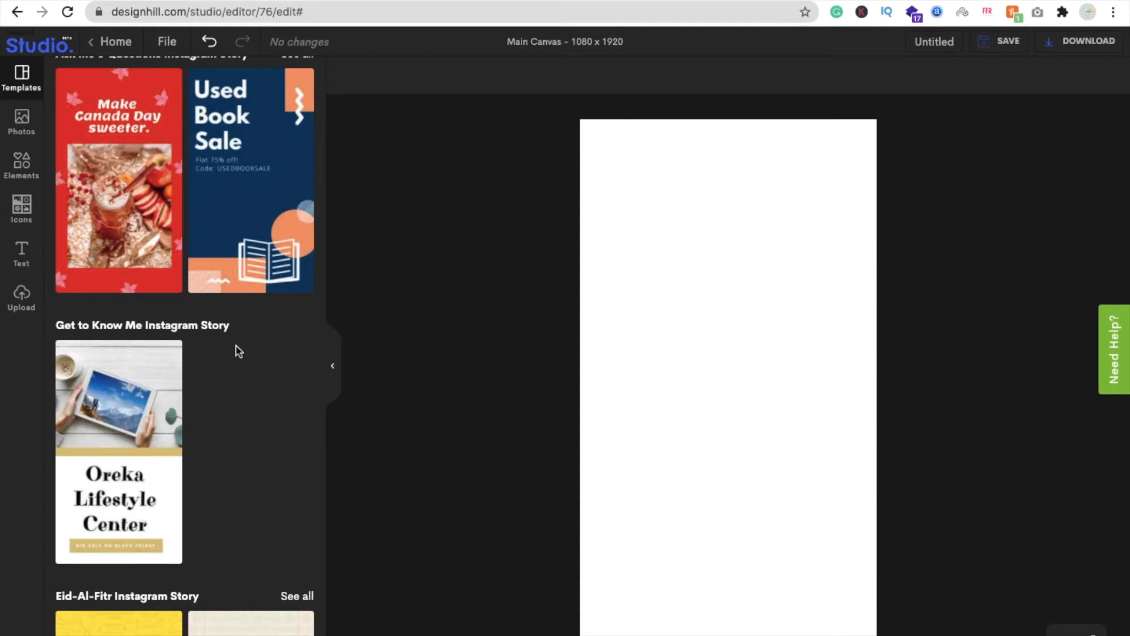
Browse the Instagram Story templates and apply the dark purple brunch branch-opening template from All Templates to the blank canvas.
{"action": "scroll", "coordinate": [235, 341], "scroll_direction": "down", "scroll_amount": 4}
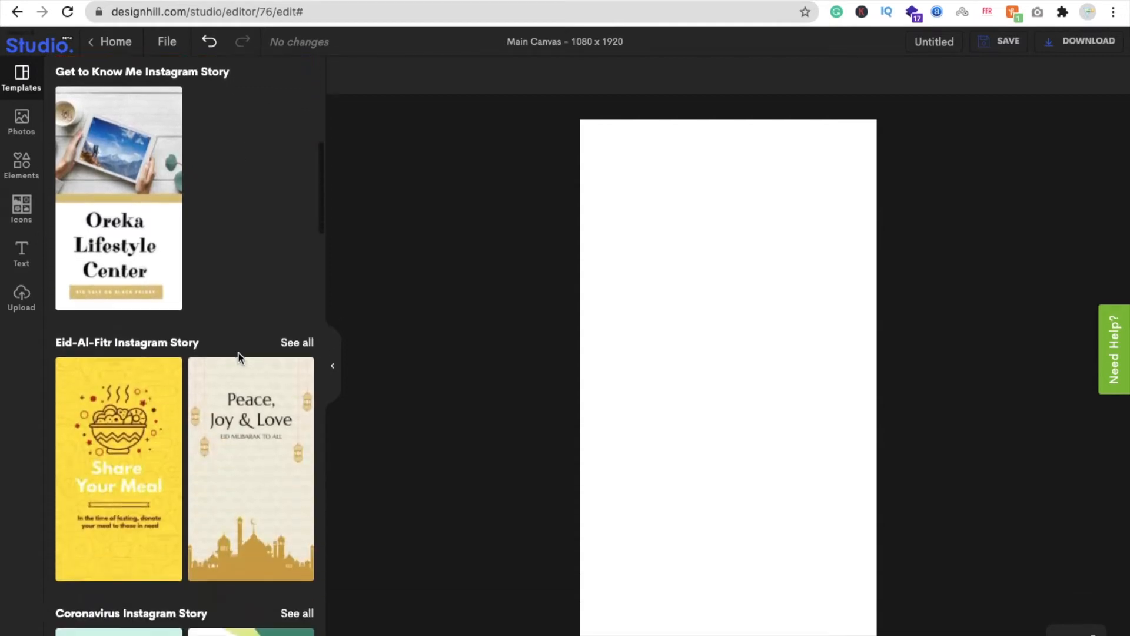
{"action": "scroll", "coordinate": [240, 358], "scroll_direction": "down", "scroll_amount": 5}
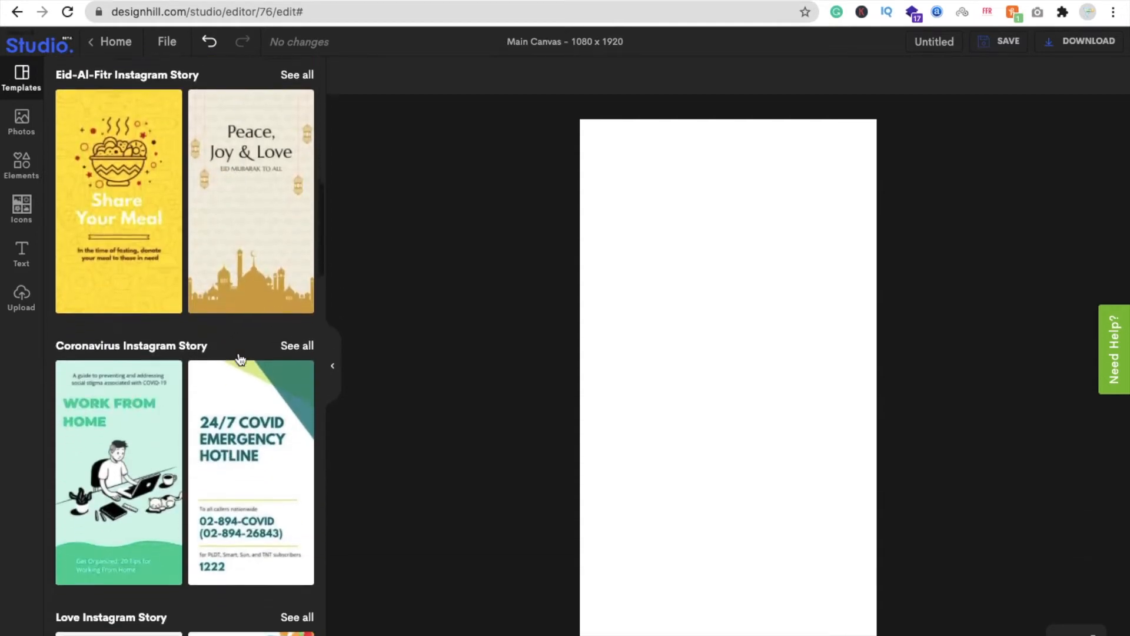
{"action": "scroll", "coordinate": [241, 358], "scroll_direction": "down", "scroll_amount": 7}
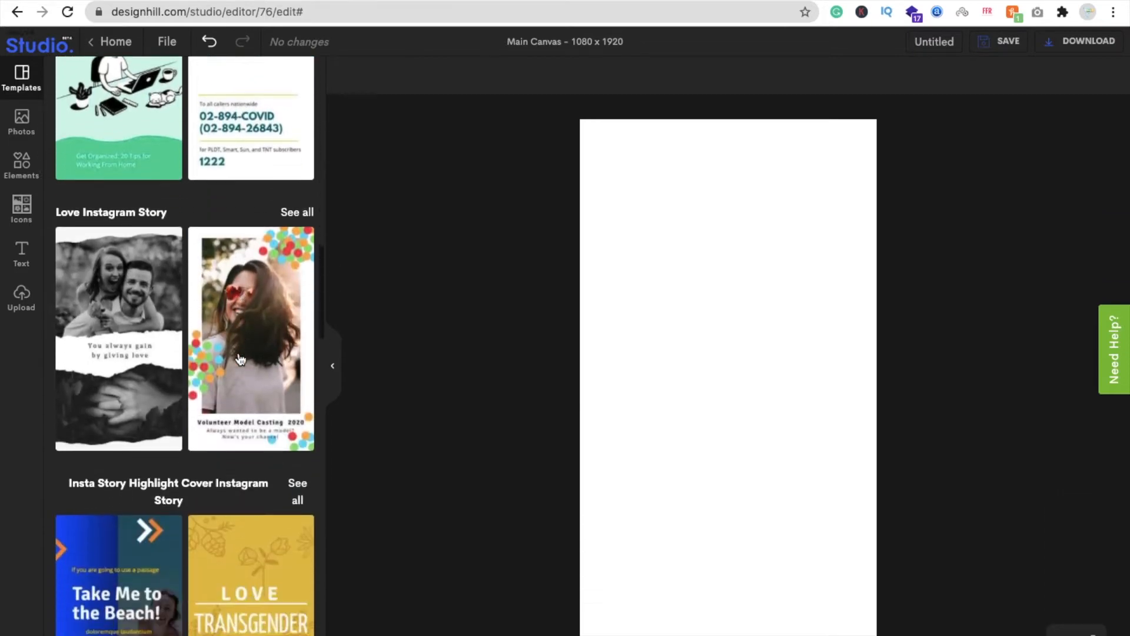
{"action": "scroll", "coordinate": [241, 358], "scroll_direction": "down", "scroll_amount": 5}
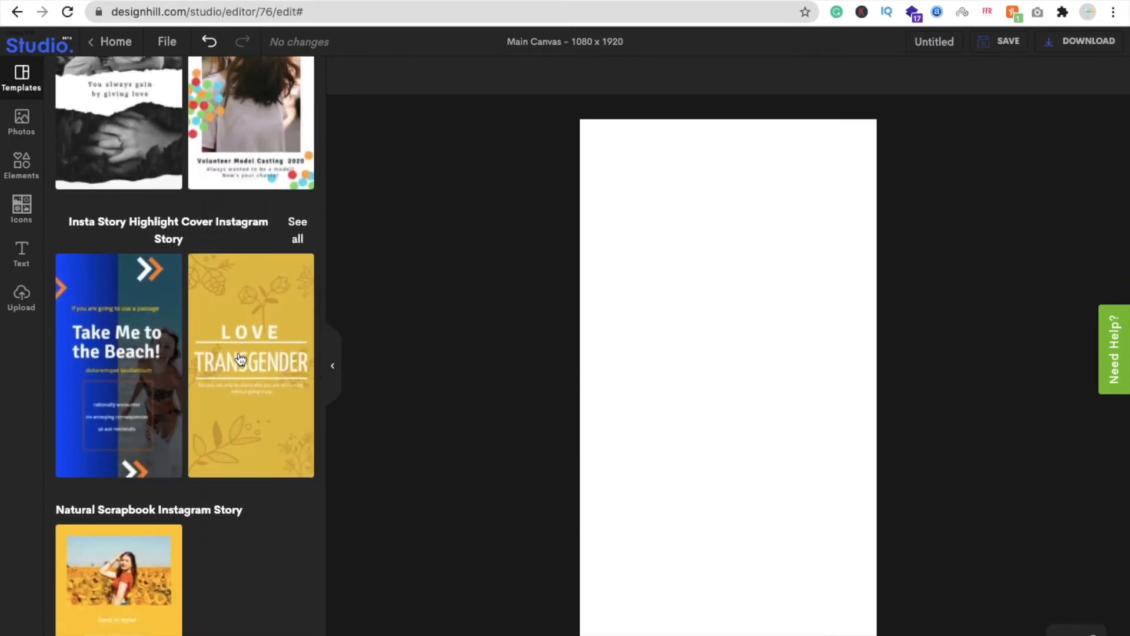
{"action": "scroll", "coordinate": [192, 324], "scroll_direction": "down", "scroll_amount": 8}
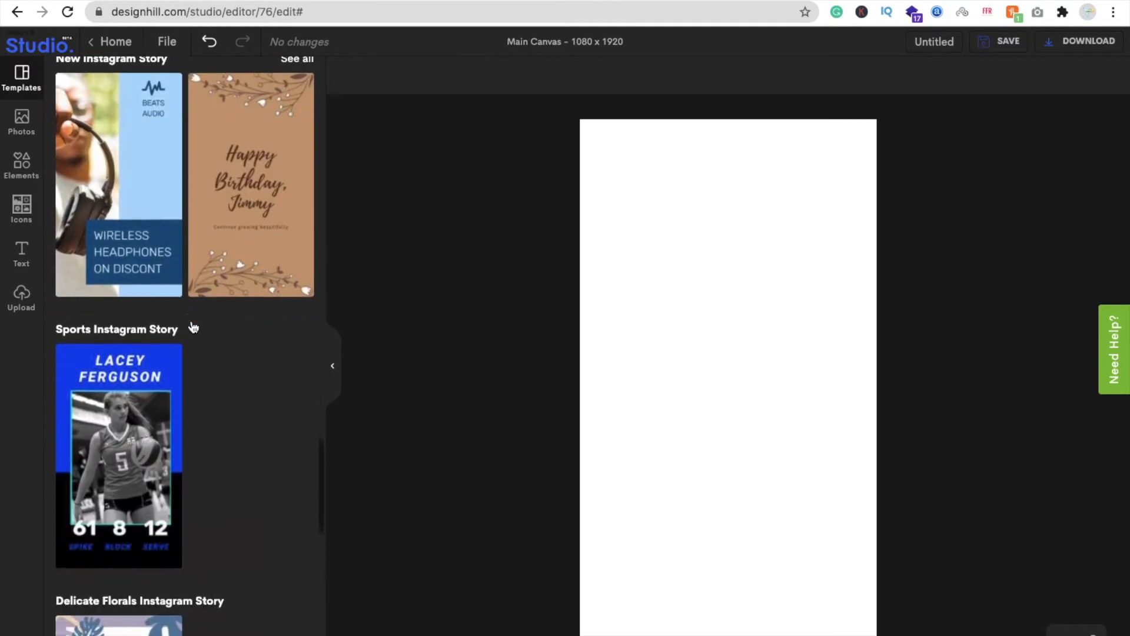
{"action": "scroll", "coordinate": [194, 326], "scroll_direction": "down", "scroll_amount": 3}
{"action": "scroll", "coordinate": [193, 325], "scroll_direction": "down", "scroll_amount": 13}
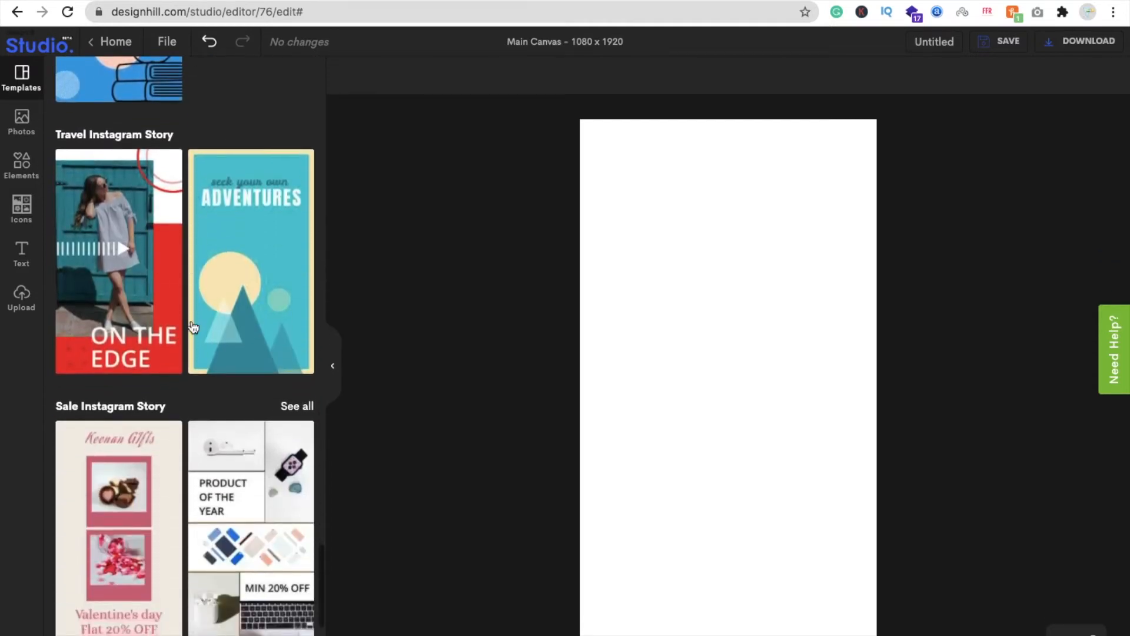
{"action": "scroll", "coordinate": [193, 476], "scroll_direction": "down", "scroll_amount": 7}
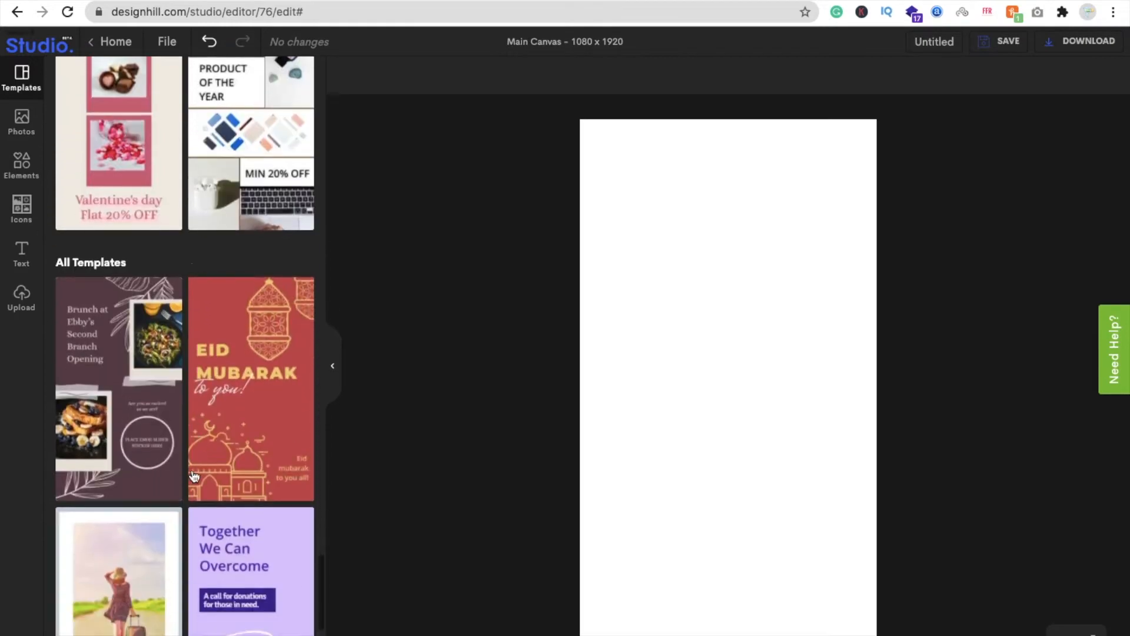
{"action": "scroll", "coordinate": [195, 476], "scroll_direction": "down", "scroll_amount": 1}
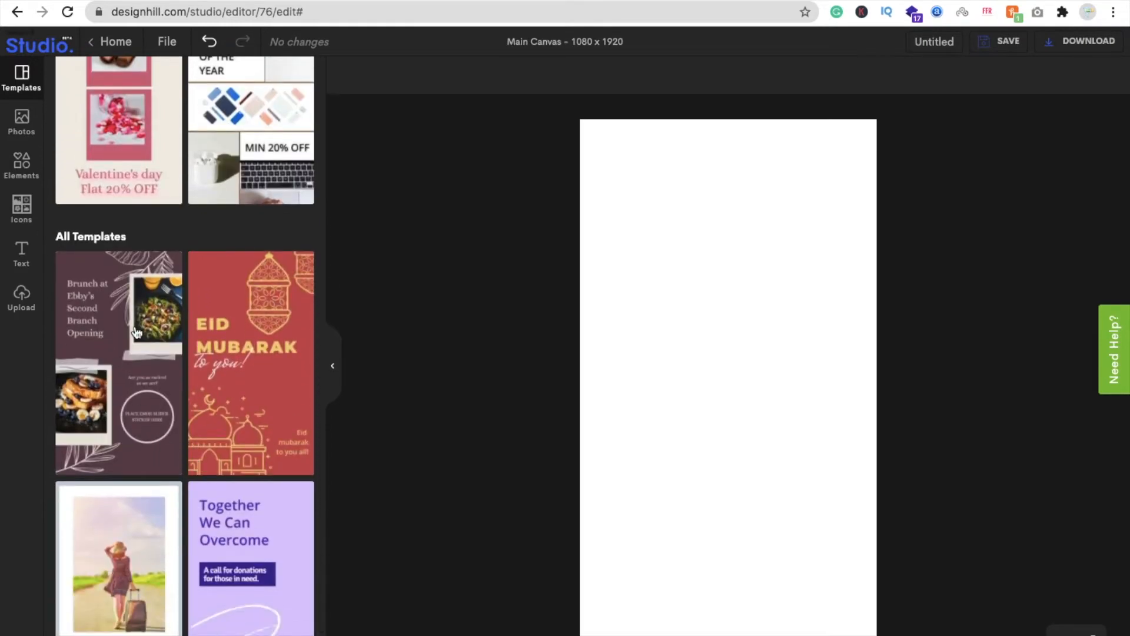
{"action": "left_click", "coordinate": [136, 333]}
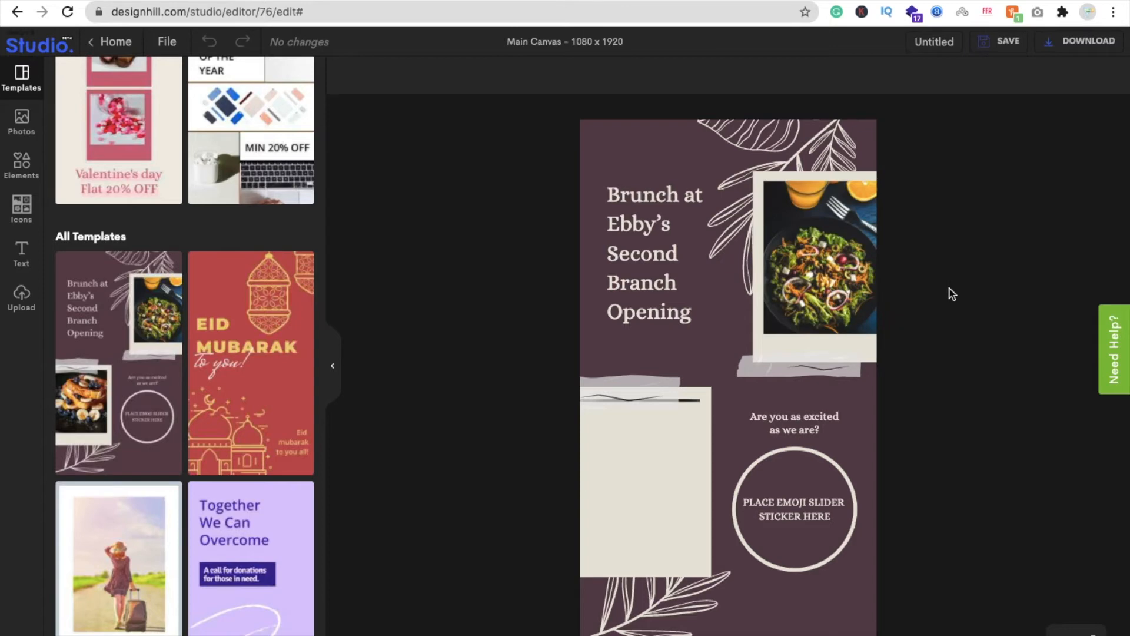
{"action": "left_click", "coordinate": [814, 292]}
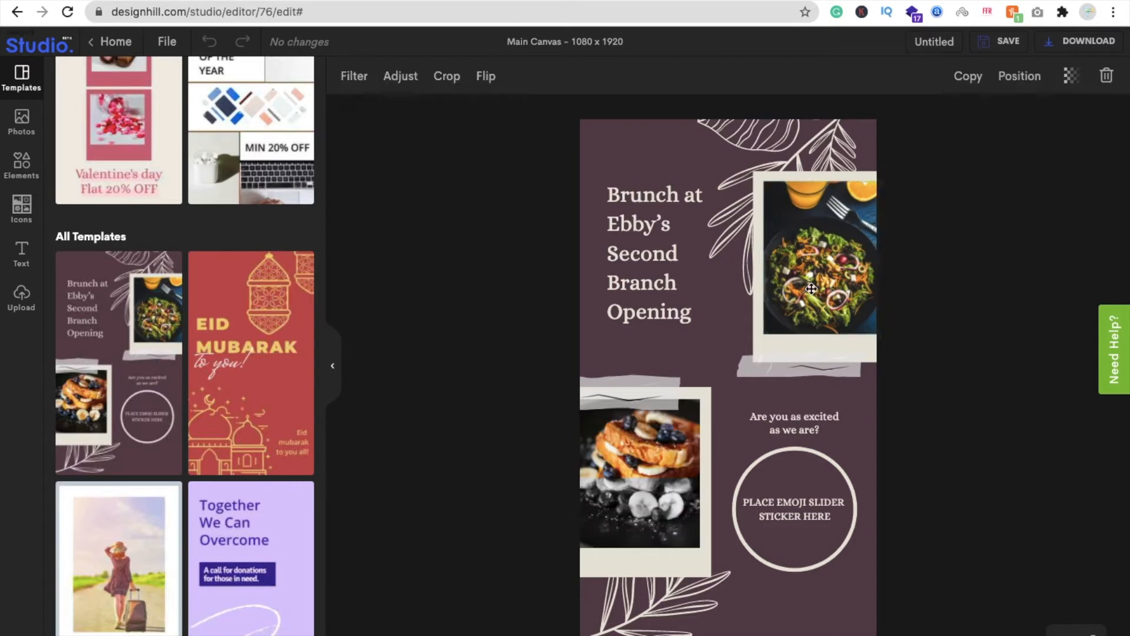
{"action": "left_click", "coordinate": [477, 246]}
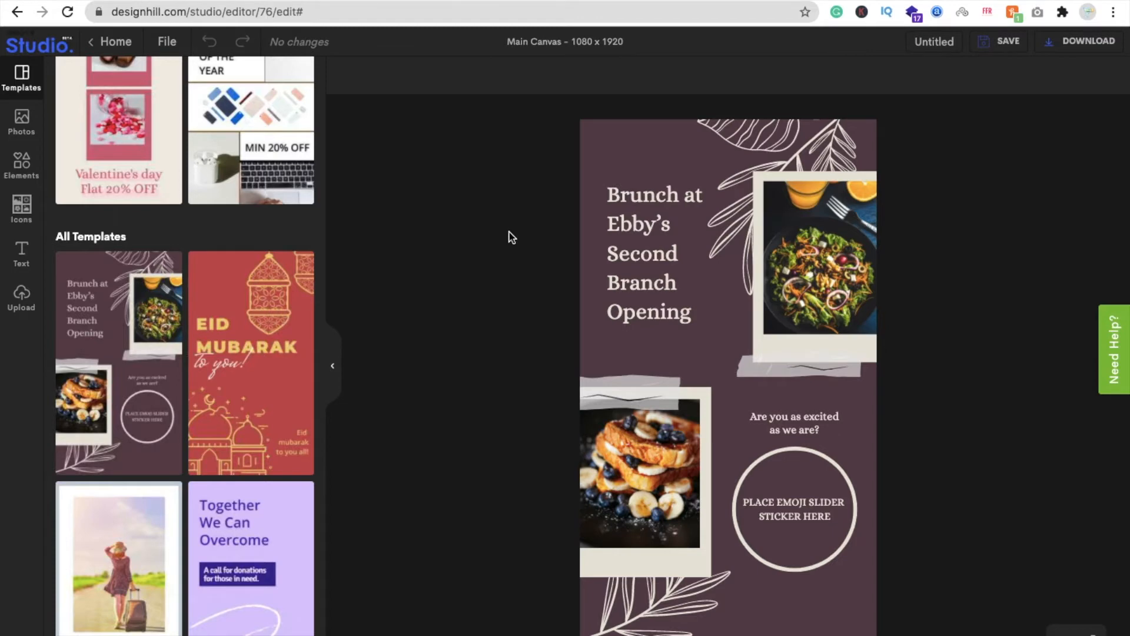
Search the photo library for "food" and replace the salad photo in the upper frame with the orange soup photo.
{"action": "left_click", "coordinate": [14, 125]}
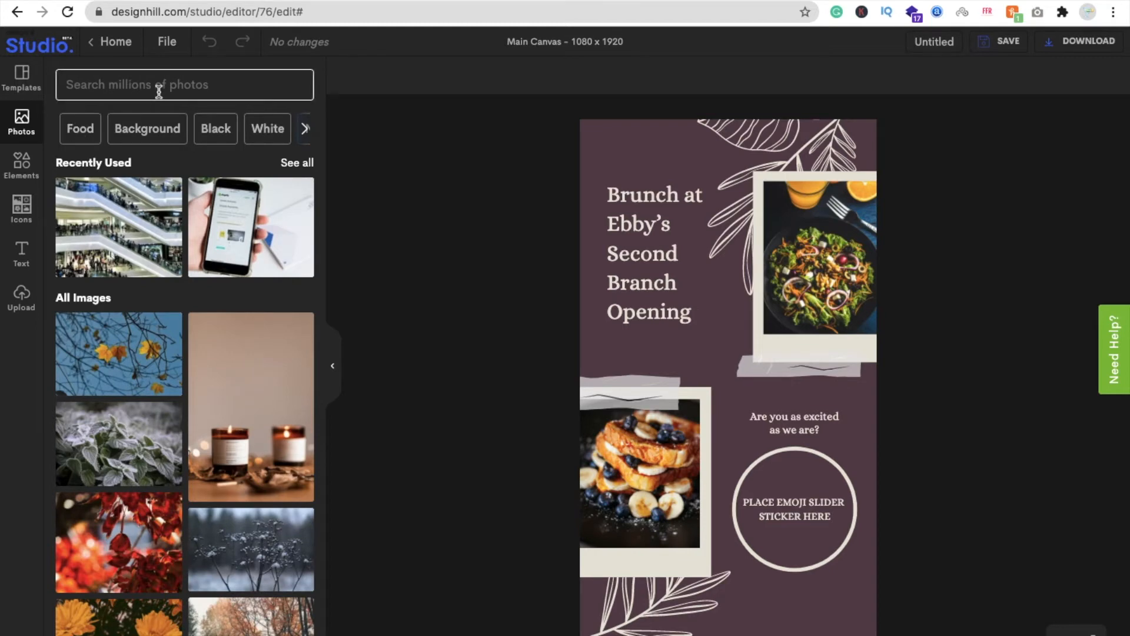
{"action": "type", "text": "food"}
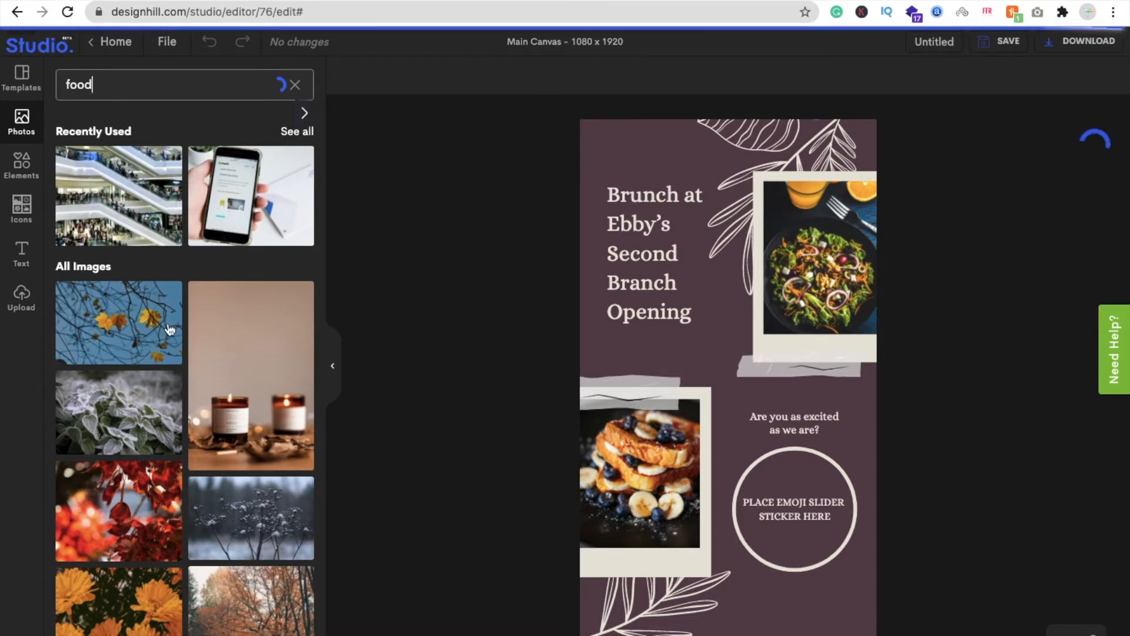
{"action": "scroll", "coordinate": [253, 389], "scroll_direction": "down", "scroll_amount": 3}
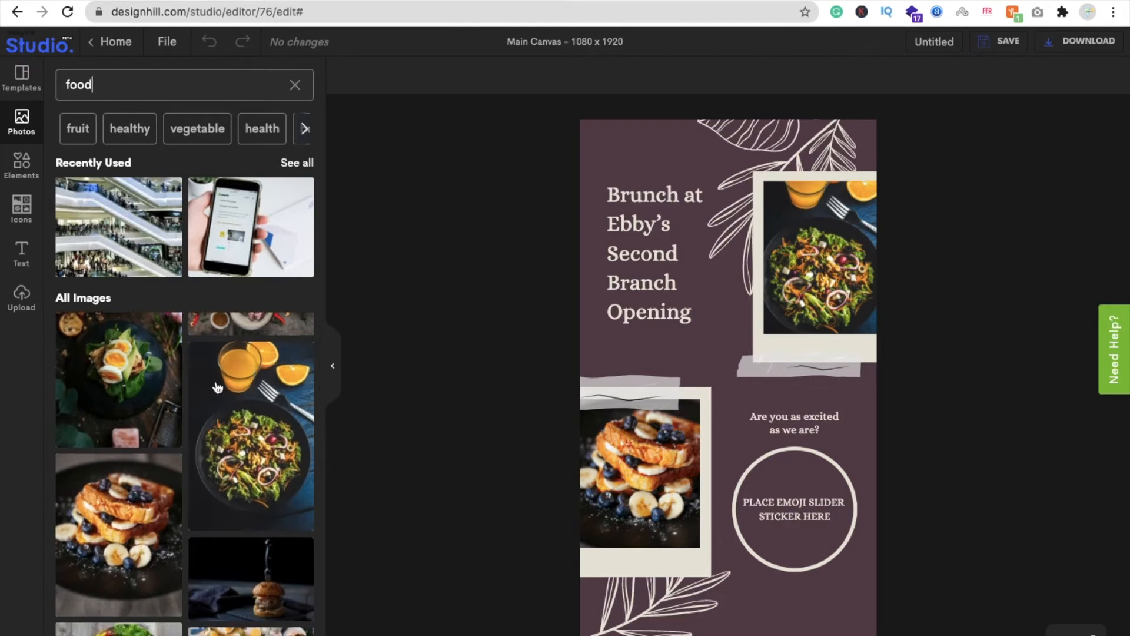
{"action": "scroll", "coordinate": [212, 390], "scroll_direction": "down", "scroll_amount": 5}
{"action": "scroll", "coordinate": [209, 392], "scroll_direction": "down", "scroll_amount": 3}
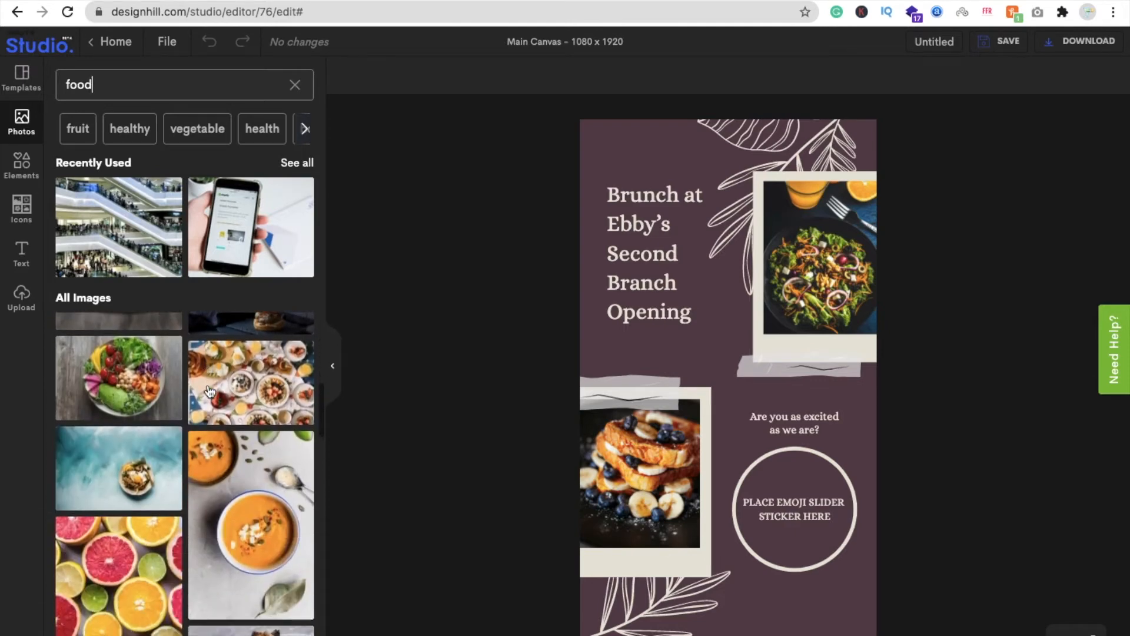
{"action": "scroll", "coordinate": [263, 395], "scroll_direction": "down", "scroll_amount": 2}
{"action": "left_click_drag", "start_coordinate": [263, 395], "coordinate": [809, 306]}
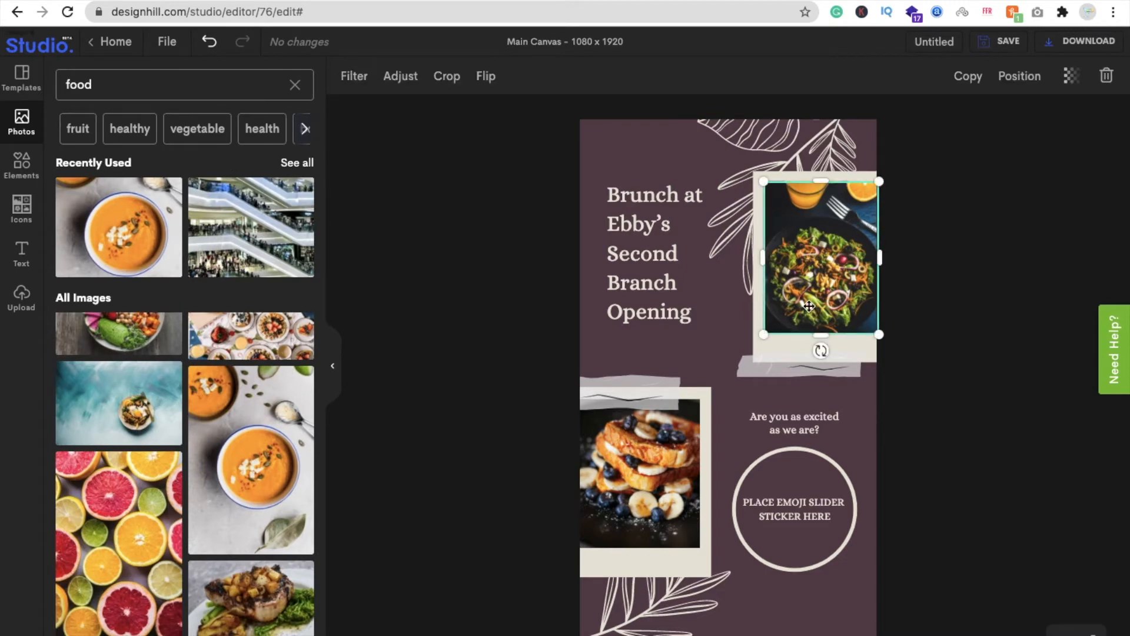
{"action": "key", "text": "Delete"}
{"action": "left_click", "coordinate": [285, 446]}
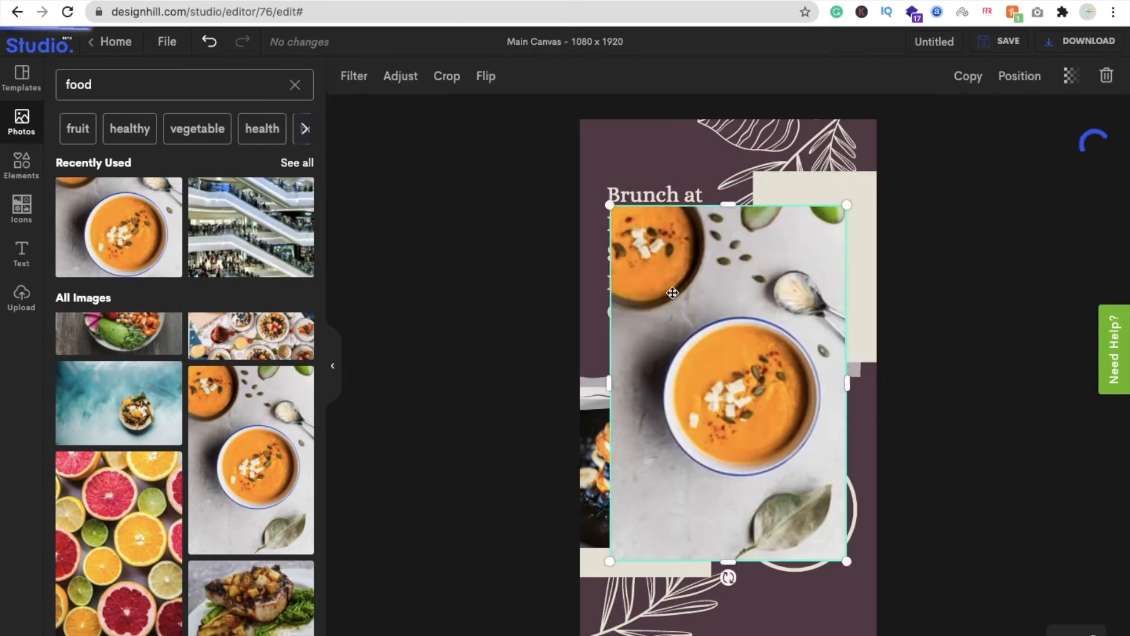
Shrink the soup photo, move it into the upper polaroid frame and stretch its height to fill the frame.
{"action": "left_click_drag", "start_coordinate": [606, 203], "coordinate": [744, 406]}
{"action": "left_click_drag", "start_coordinate": [776, 459], "coordinate": [787, 247]}
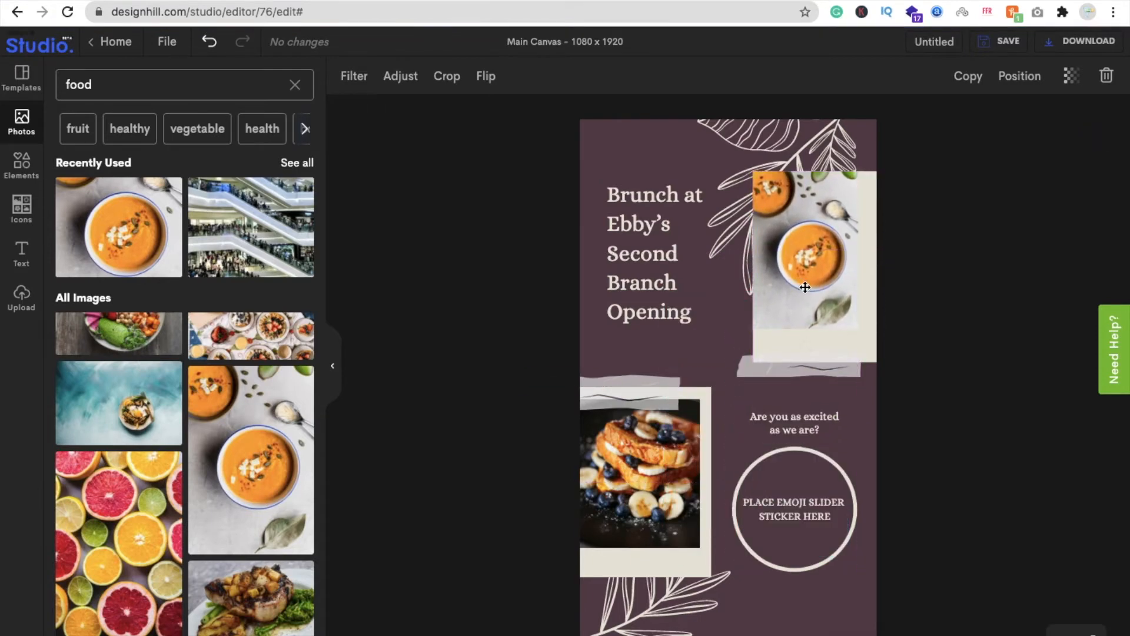
{"action": "left_click_drag", "start_coordinate": [811, 329], "coordinate": [811, 343]}
{"action": "left_click_drag", "start_coordinate": [793, 275], "coordinate": [803, 283]}
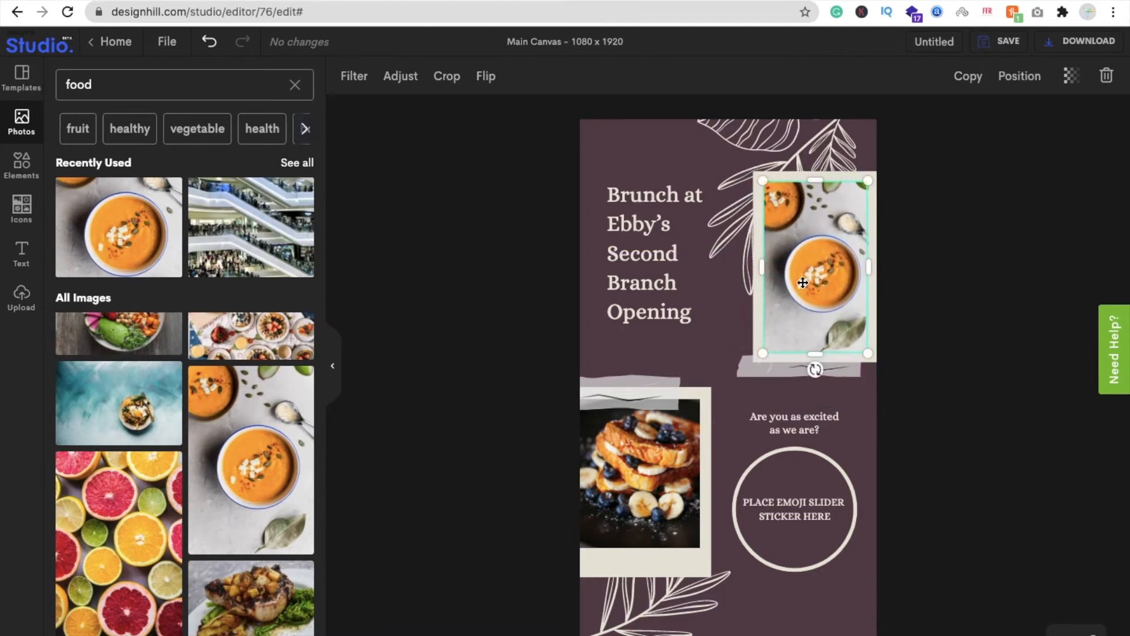
{"action": "left_click", "coordinate": [944, 310]}
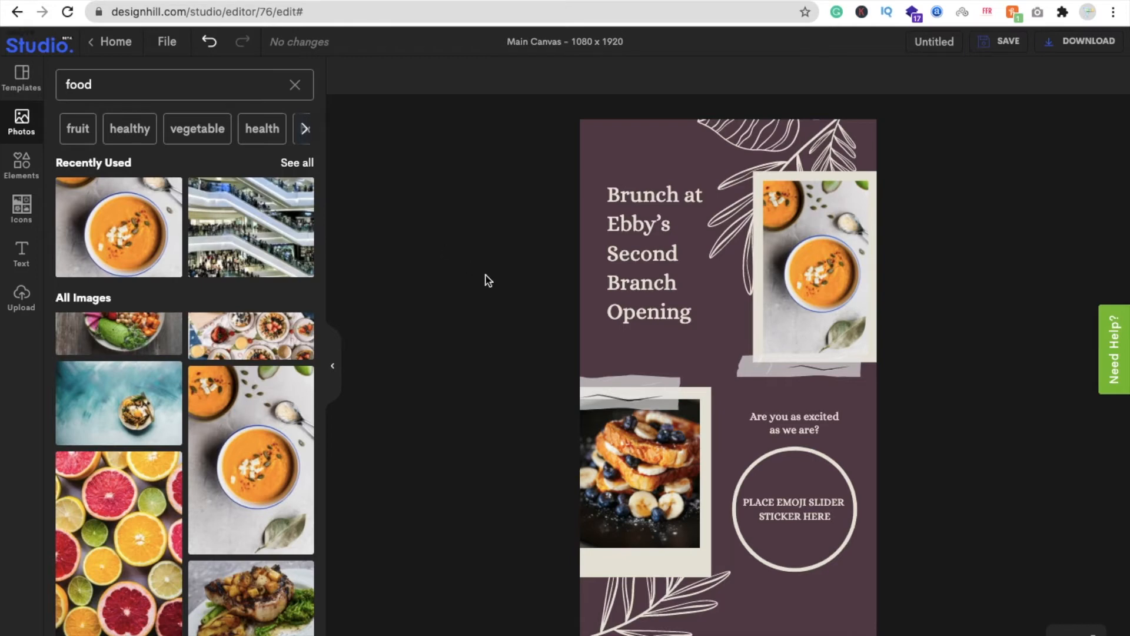
Add a new line reading "7:00 am" at the end of the brunch opening heading.
{"action": "left_click", "coordinate": [681, 255]}
{"action": "double_click", "coordinate": [681, 254]}
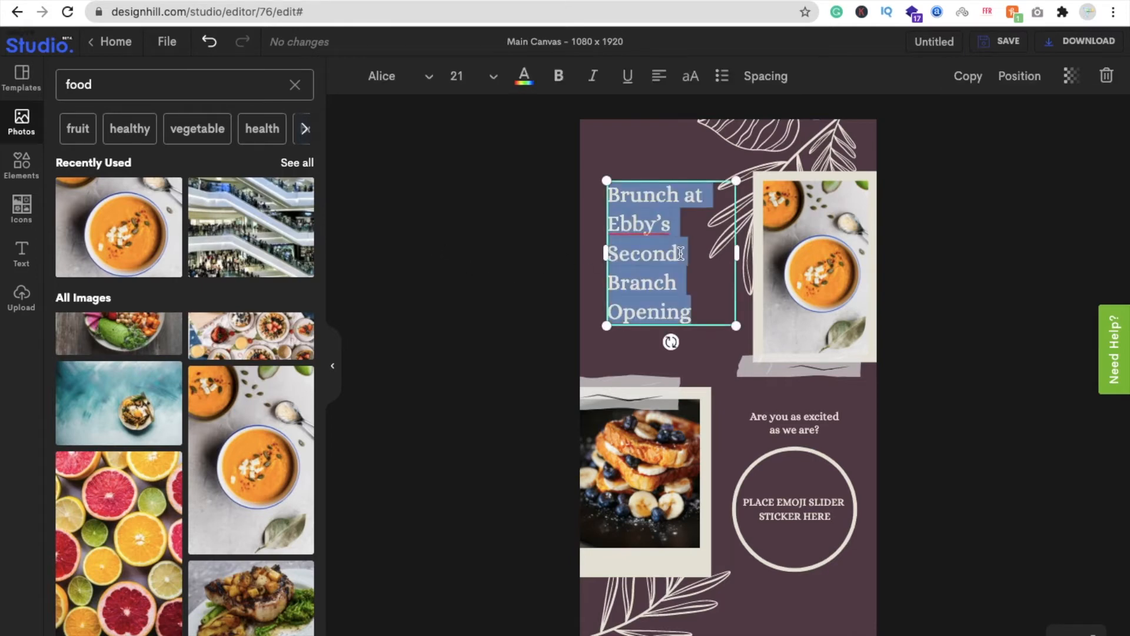
{"action": "left_click", "coordinate": [692, 312]}
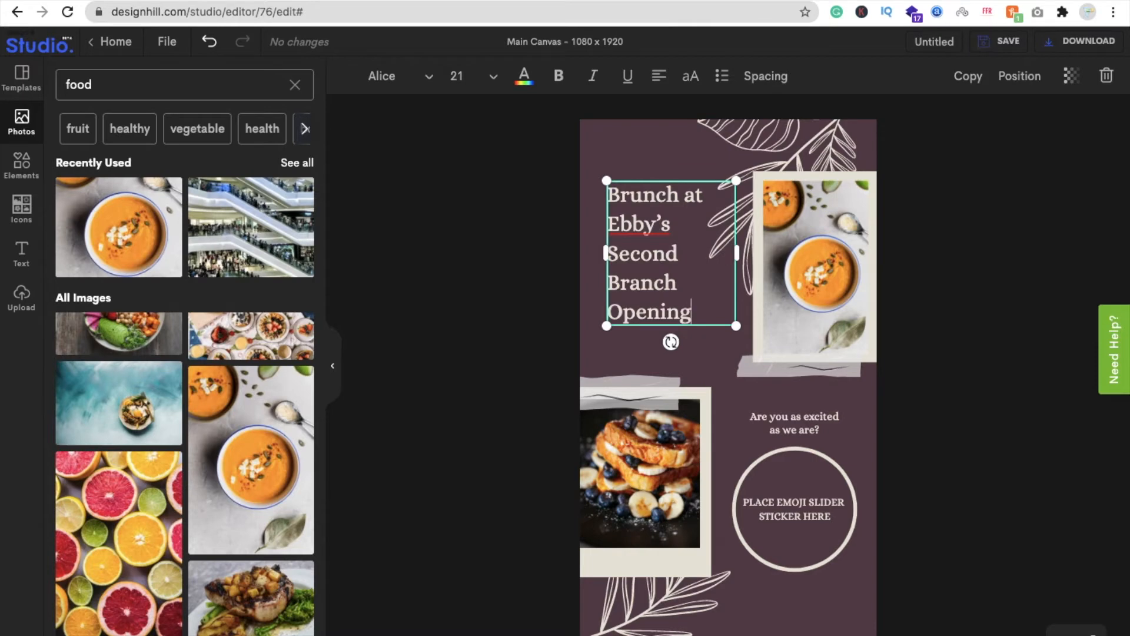
{"action": "key", "text": "Return"}
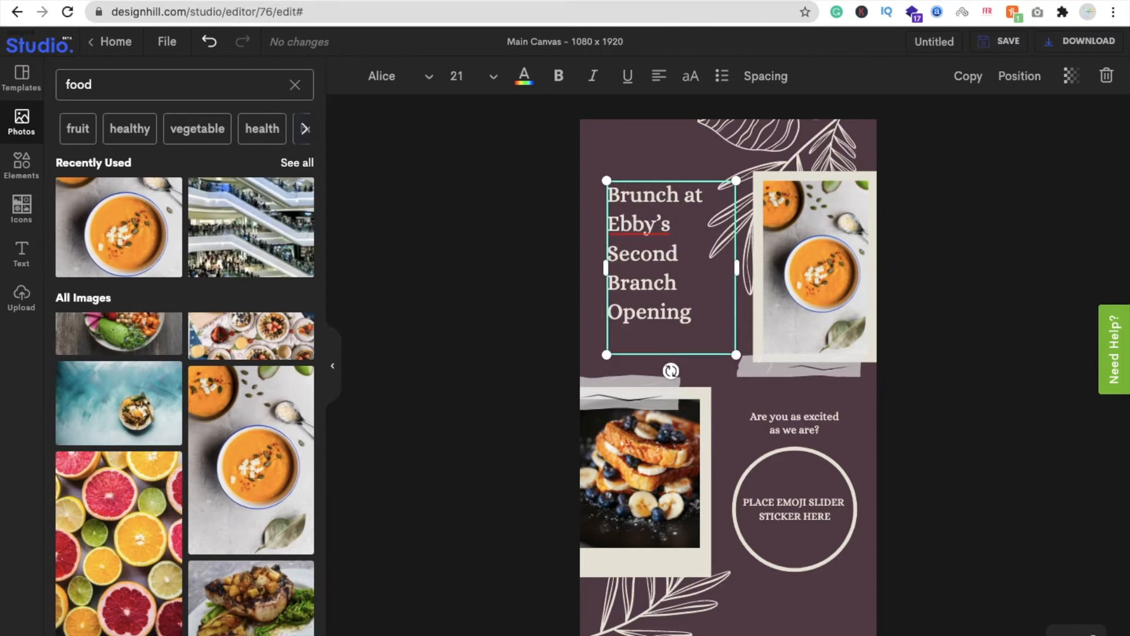
{"action": "type", "text": "7:00AM"}
{"action": "key", "text": "BackSpace"}
{"action": "type", "text": "am"}
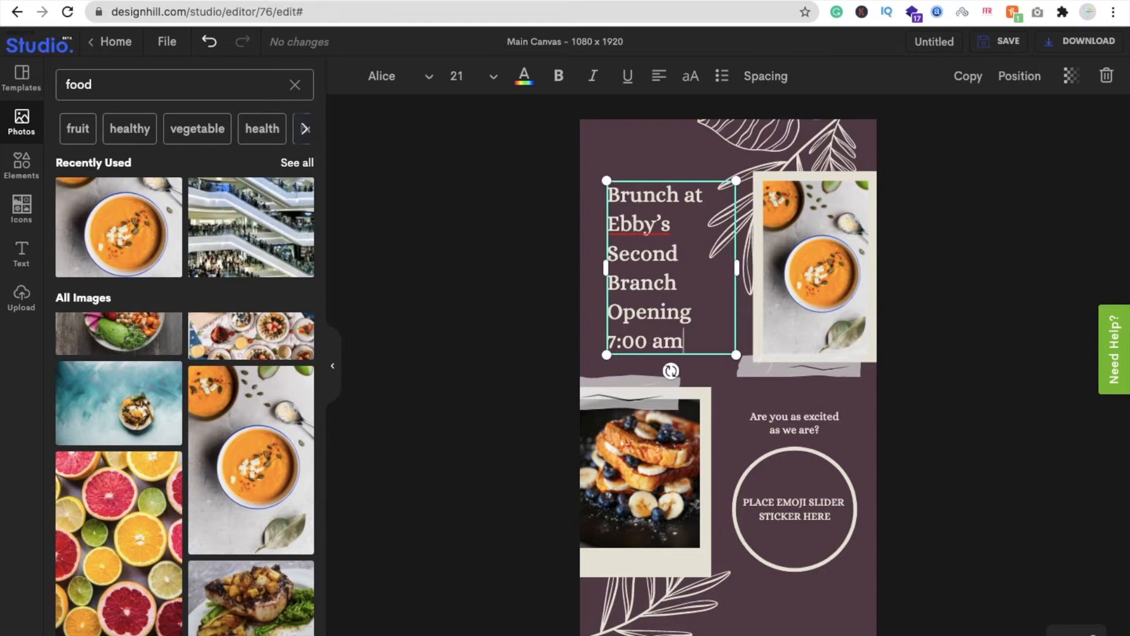
{"action": "left_click", "coordinate": [404, 144]}
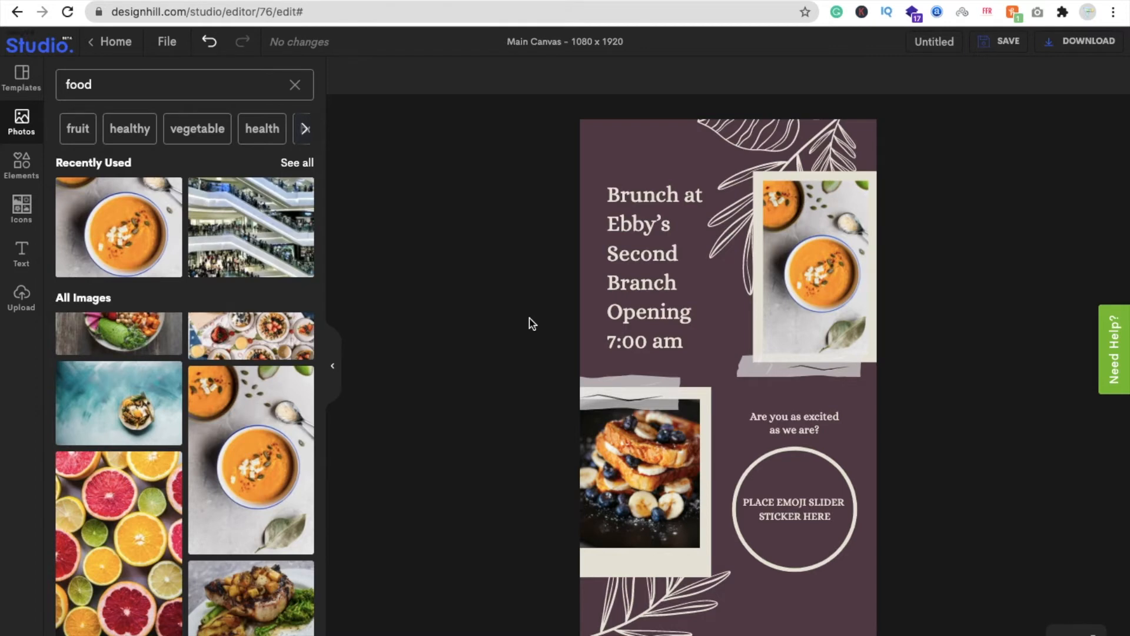
Add the pointing-hand shape to the story, shrink it and place it just below the emoji slider circle.
{"action": "left_click", "coordinate": [19, 176]}
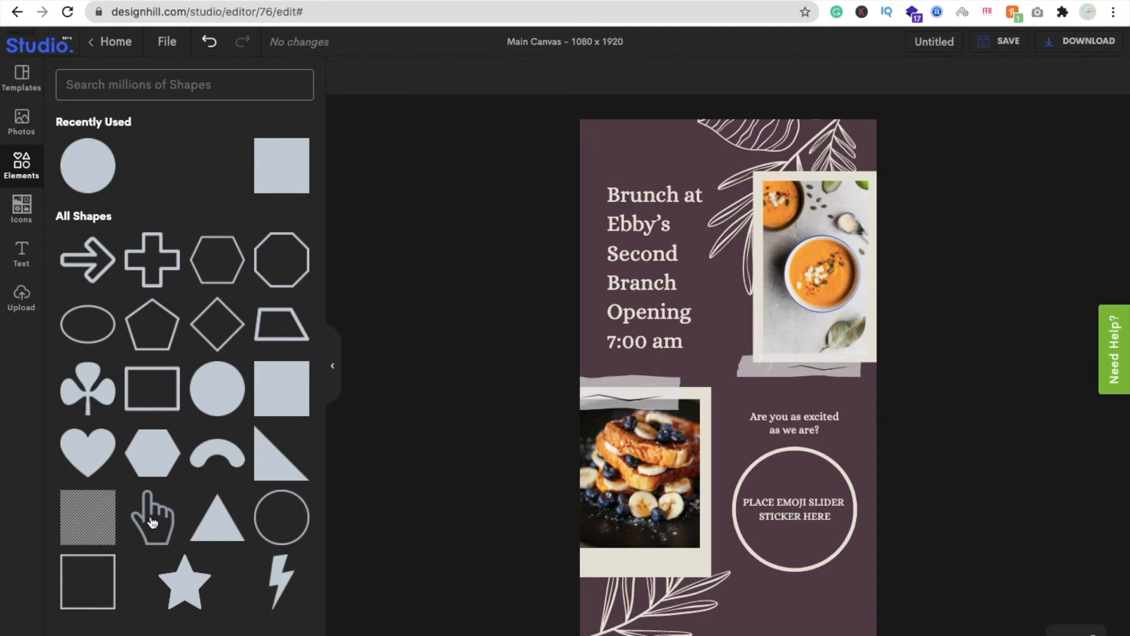
{"action": "left_click", "coordinate": [152, 518]}
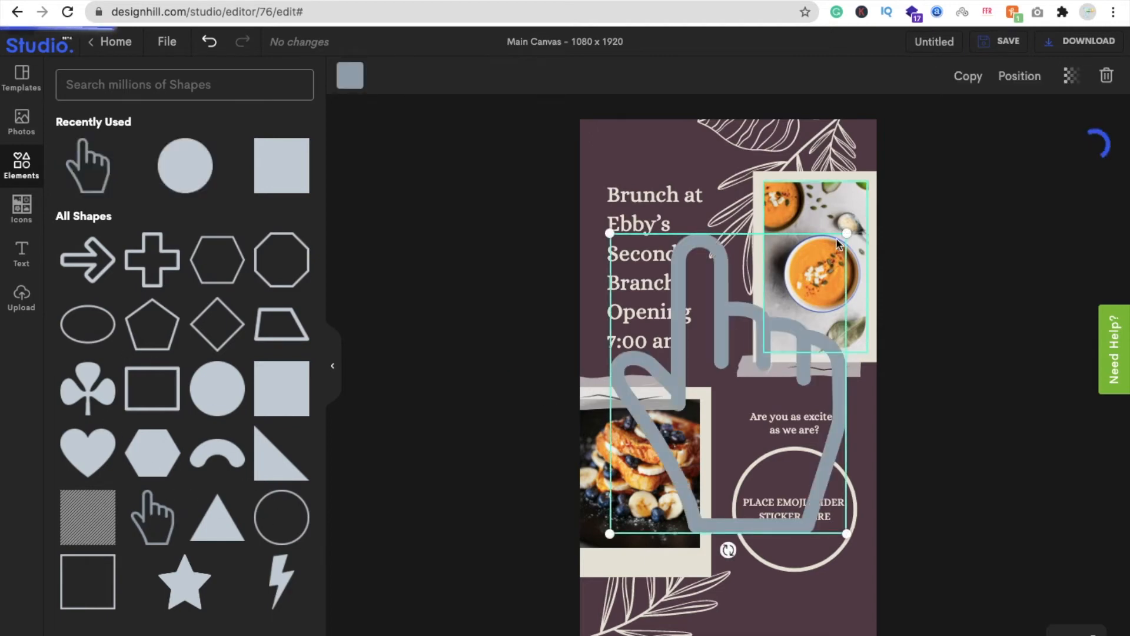
{"action": "left_click_drag", "start_coordinate": [849, 233], "coordinate": [707, 375]}
{"action": "left_click_drag", "start_coordinate": [666, 471], "coordinate": [806, 565]}
{"action": "left_click_drag", "start_coordinate": [838, 513], "coordinate": [797, 537]}
{"action": "left_click_drag", "start_coordinate": [789, 583], "coordinate": [805, 611]}
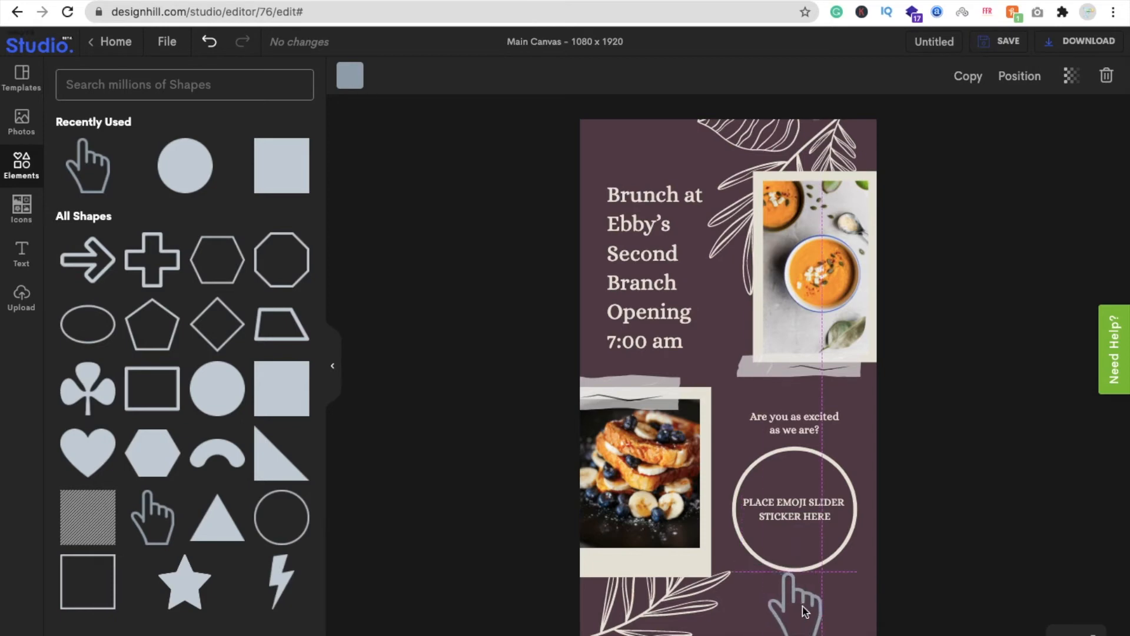
Recolour the pointing hand bright yellow (#FDFB46) and shift it slightly left beneath the circle.
{"action": "left_click", "coordinate": [350, 77]}
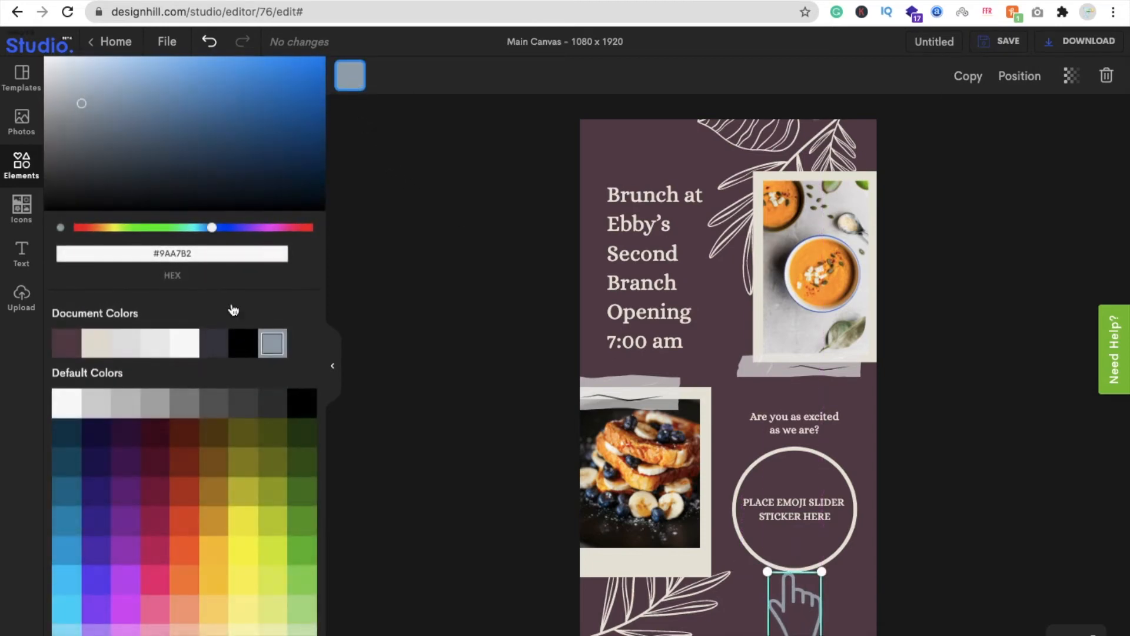
{"action": "left_click", "coordinate": [250, 517]}
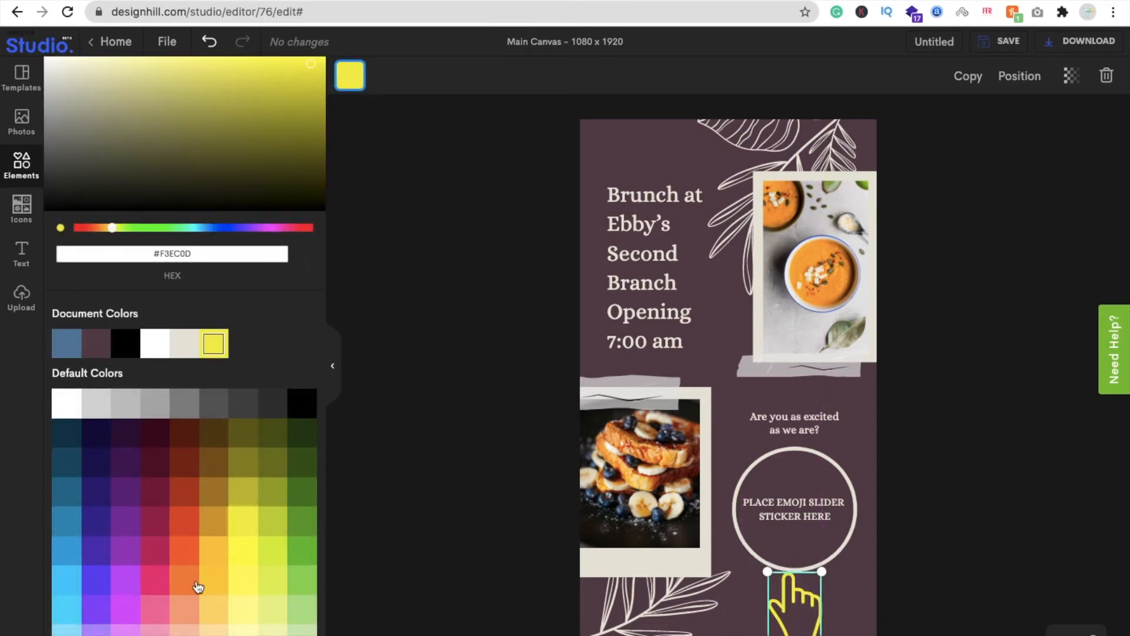
{"action": "left_click", "coordinate": [198, 617]}
{"action": "left_click", "coordinate": [233, 558]}
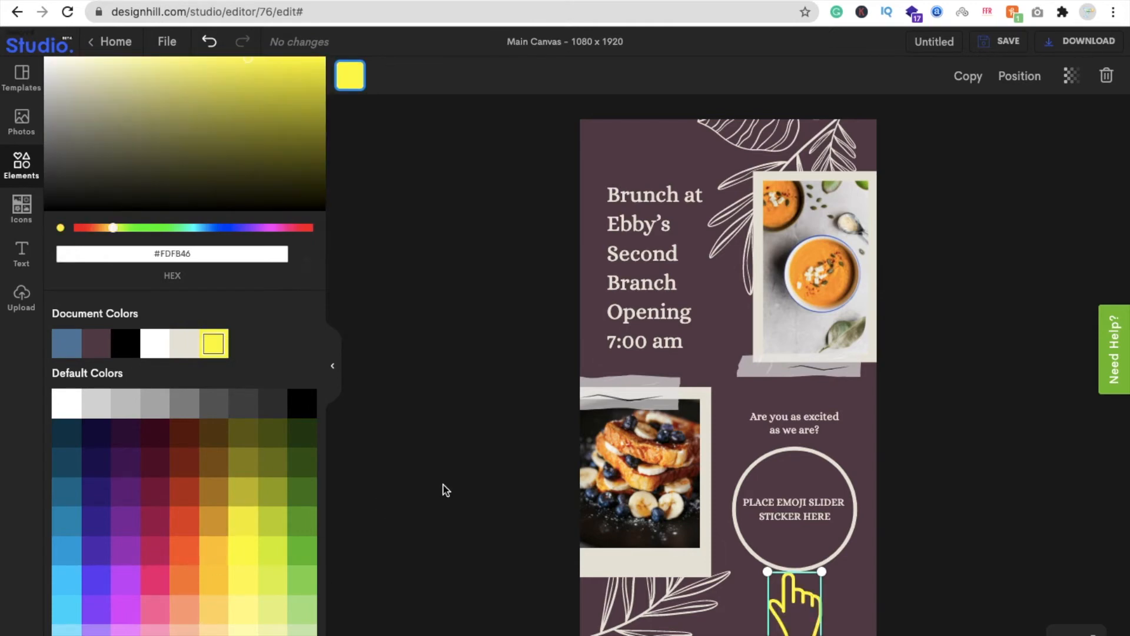
{"action": "left_click", "coordinate": [441, 487]}
{"action": "left_click_drag", "start_coordinate": [800, 613], "coordinate": [775, 613]}
{"action": "left_click", "coordinate": [950, 563]}
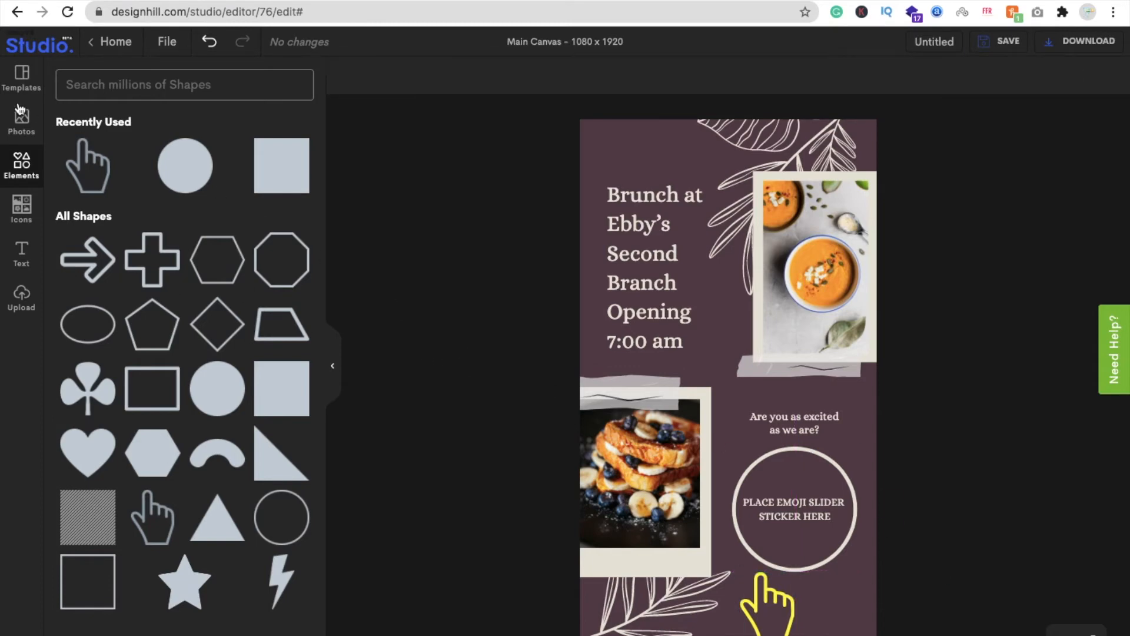
Add the round Facebook icon, shrink it and place it in the story's upper-left corner above the heading.
{"action": "left_click", "coordinate": [16, 208]}
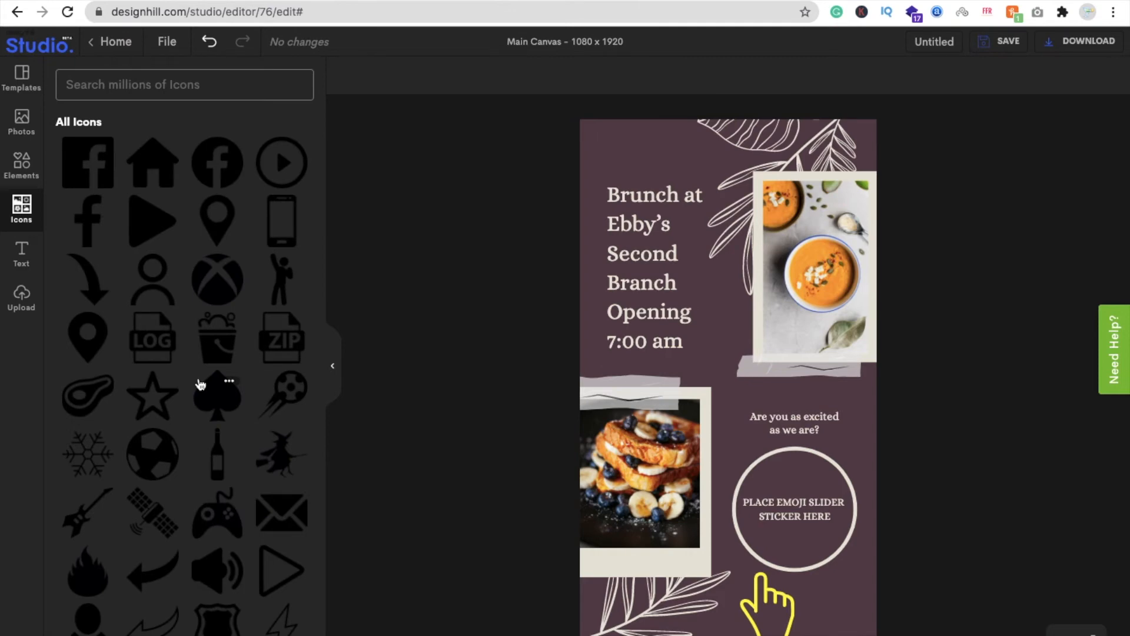
{"action": "scroll", "coordinate": [220, 396], "scroll_direction": "down", "scroll_amount": 1}
{"action": "scroll", "coordinate": [220, 396], "scroll_direction": "up", "scroll_amount": 1}
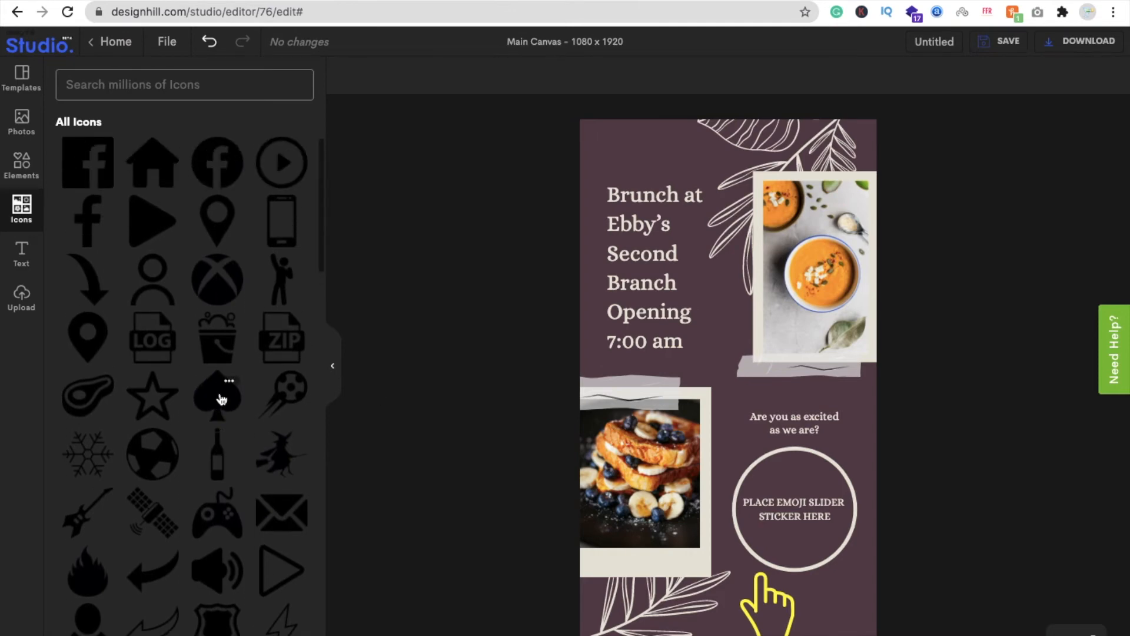
{"action": "left_click", "coordinate": [223, 171]}
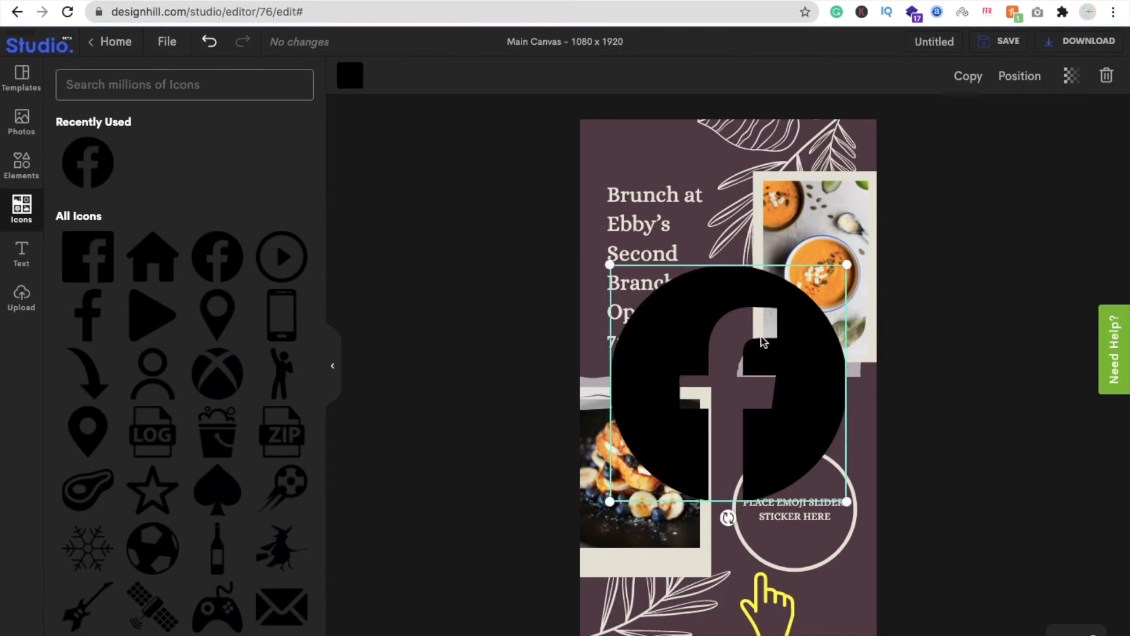
{"action": "left_click_drag", "start_coordinate": [847, 263], "coordinate": [648, 428]}
{"action": "left_click_drag", "start_coordinate": [647, 477], "coordinate": [623, 158]}
{"action": "left_click_drag", "start_coordinate": [647, 120], "coordinate": [633, 131]}
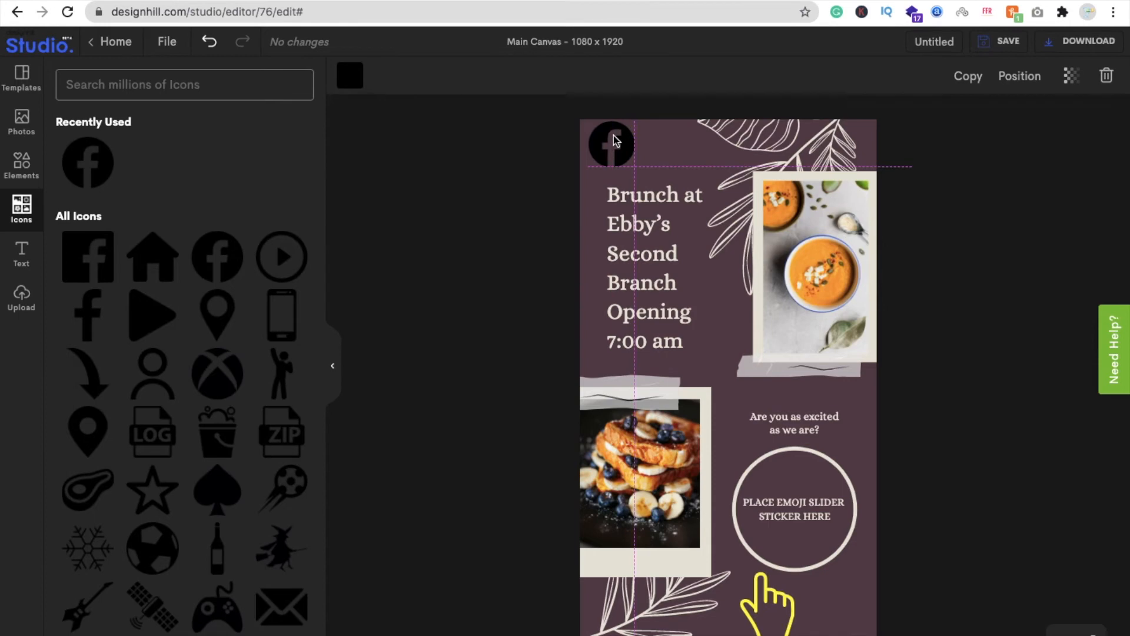
{"action": "left_click", "coordinate": [503, 146]}
Recolour the Facebook icon pale blue (#E2EBFF).
{"action": "left_click", "coordinate": [602, 142]}
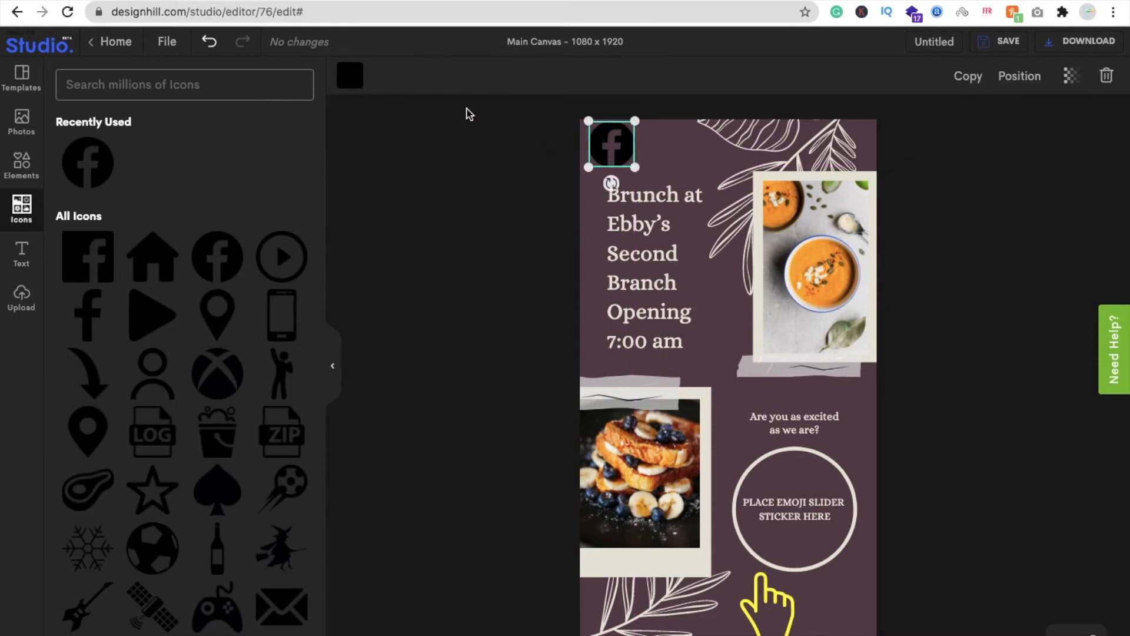
{"action": "left_click", "coordinate": [360, 78]}
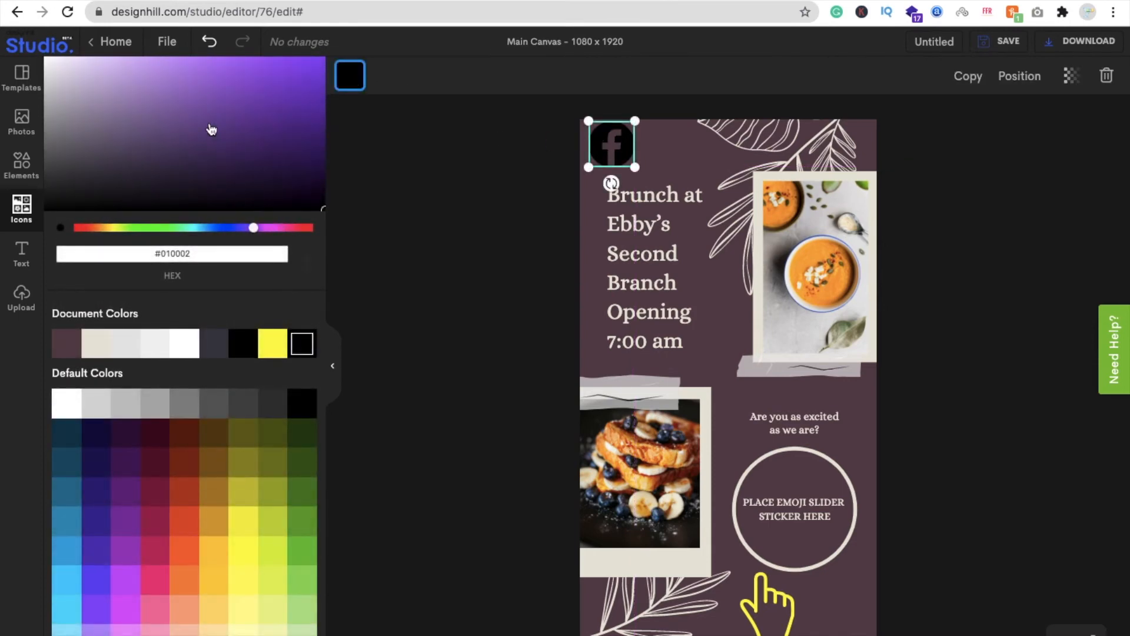
{"action": "left_click", "coordinate": [209, 124]}
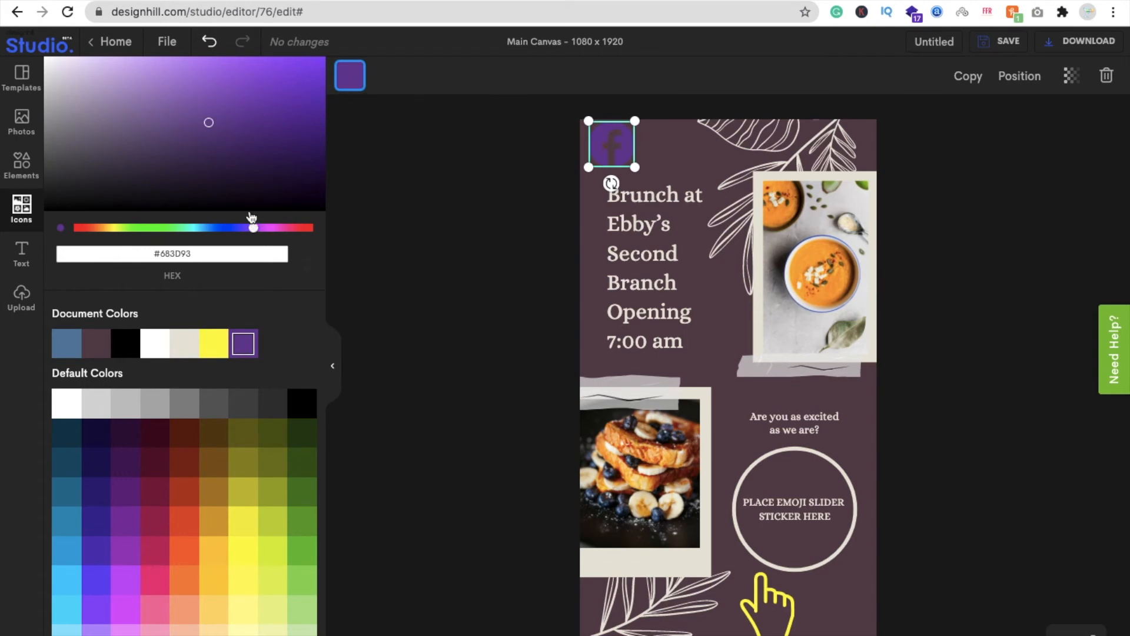
{"action": "left_click_drag", "start_coordinate": [233, 228], "coordinate": [223, 229]}
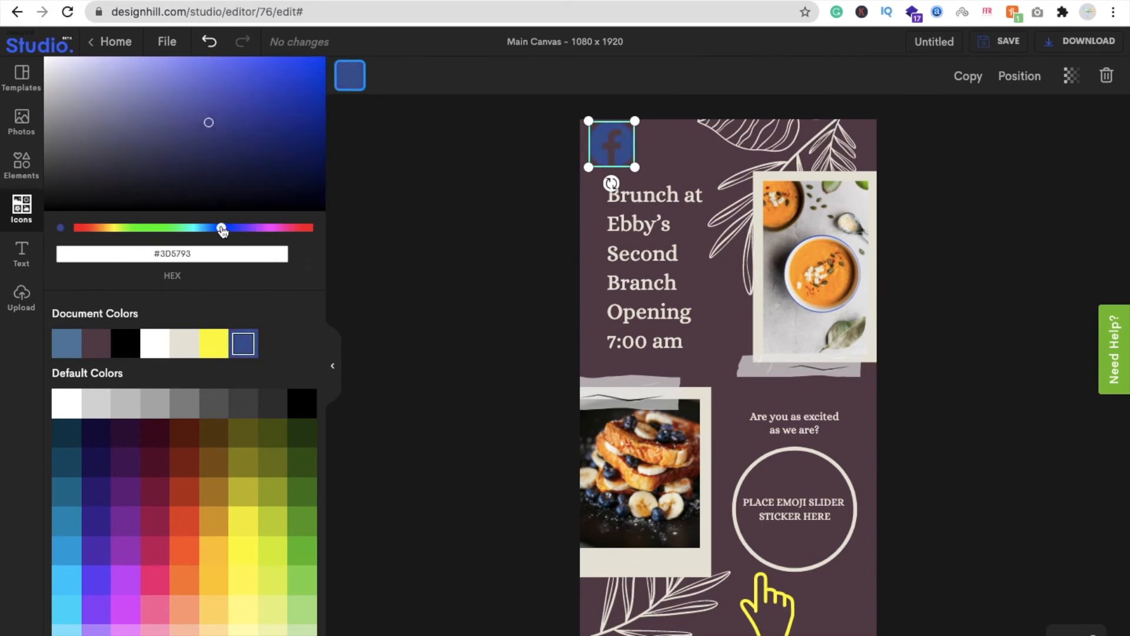
{"action": "left_click_drag", "start_coordinate": [209, 122], "coordinate": [75, 53]}
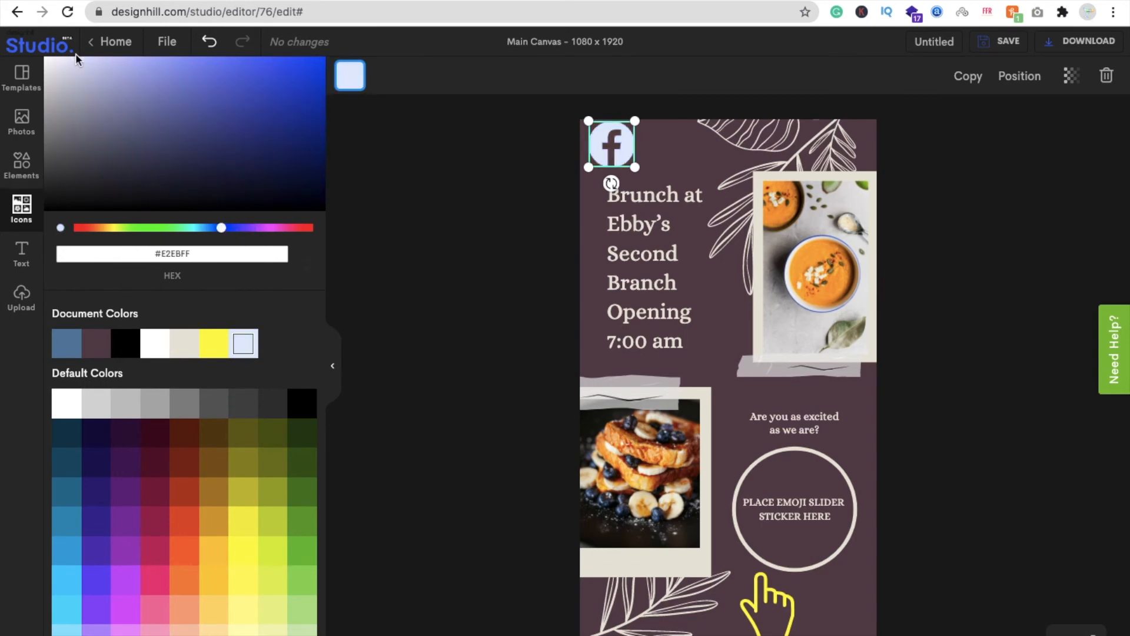
{"action": "left_click", "coordinate": [489, 218]}
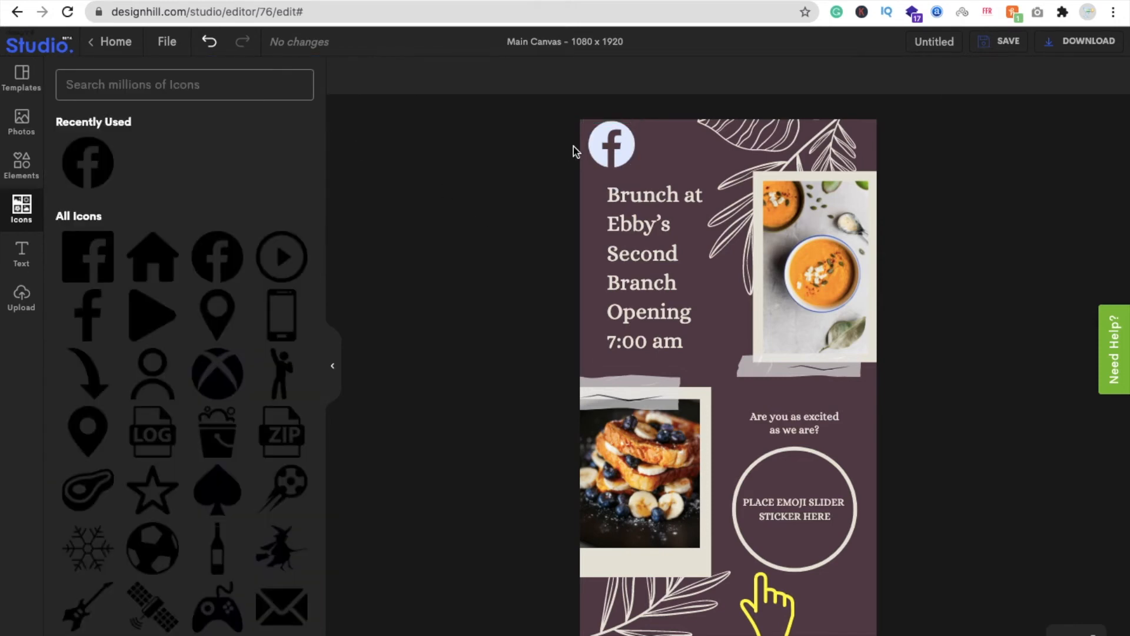
Shrink the Facebook icon slightly and adjust its position in the story's upper-left corner.
{"action": "left_click_drag", "start_coordinate": [631, 124], "coordinate": [616, 145]}
{"action": "left_click", "coordinate": [692, 168]}
{"action": "left_click", "coordinate": [475, 212]}
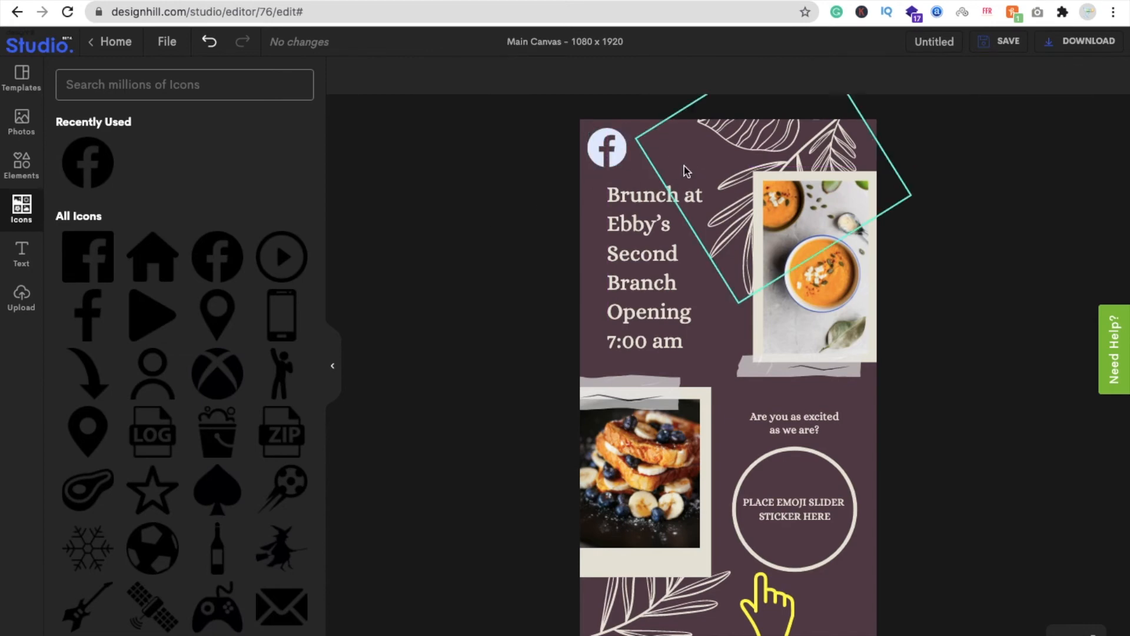
Find the outlined clock icon in the icon library, add it, shrink it and place it beside the "7:00 am" text.
{"action": "scroll", "coordinate": [203, 379], "scroll_direction": "down", "scroll_amount": 6}
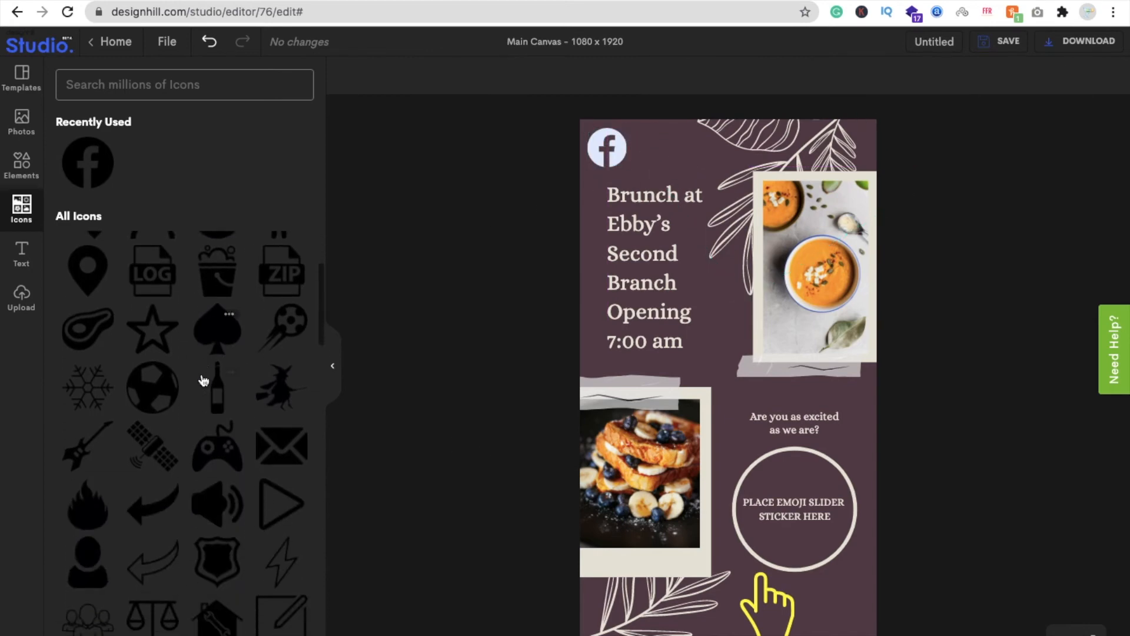
{"action": "scroll", "coordinate": [204, 379], "scroll_direction": "down", "scroll_amount": 8}
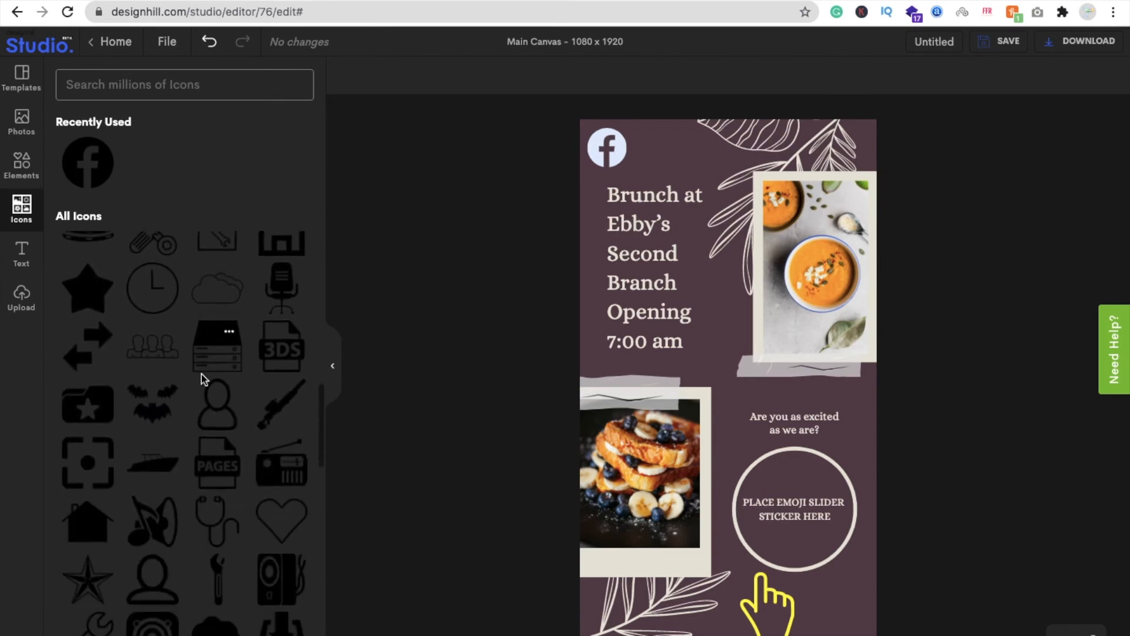
{"action": "scroll", "coordinate": [202, 377], "scroll_direction": "down", "scroll_amount": 6}
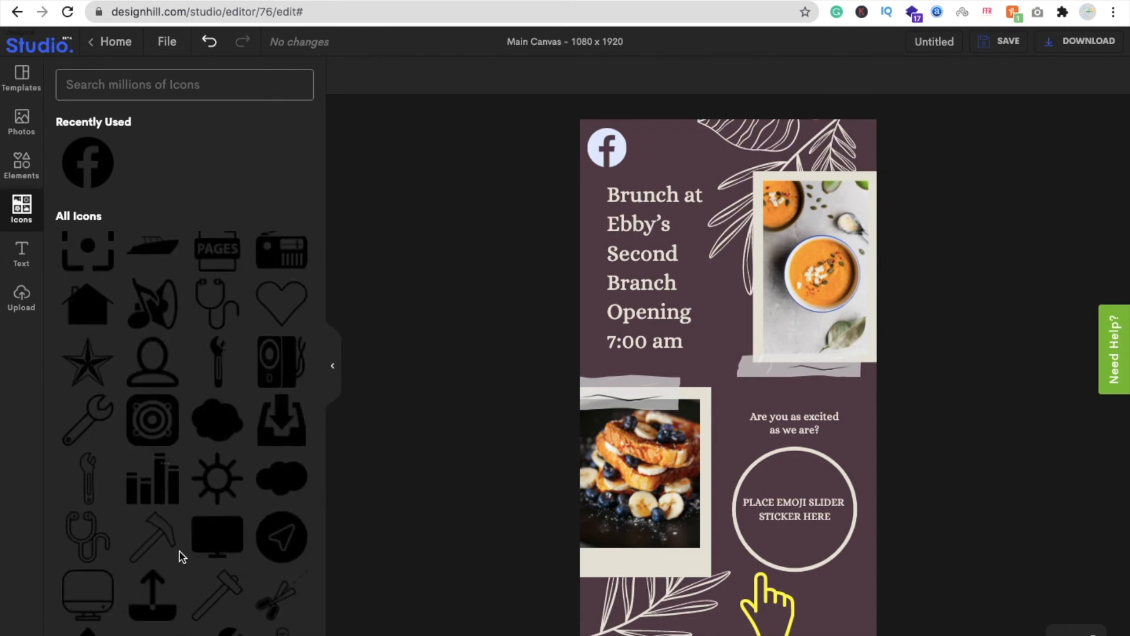
{"action": "scroll", "coordinate": [180, 556], "scroll_direction": "down", "scroll_amount": 1}
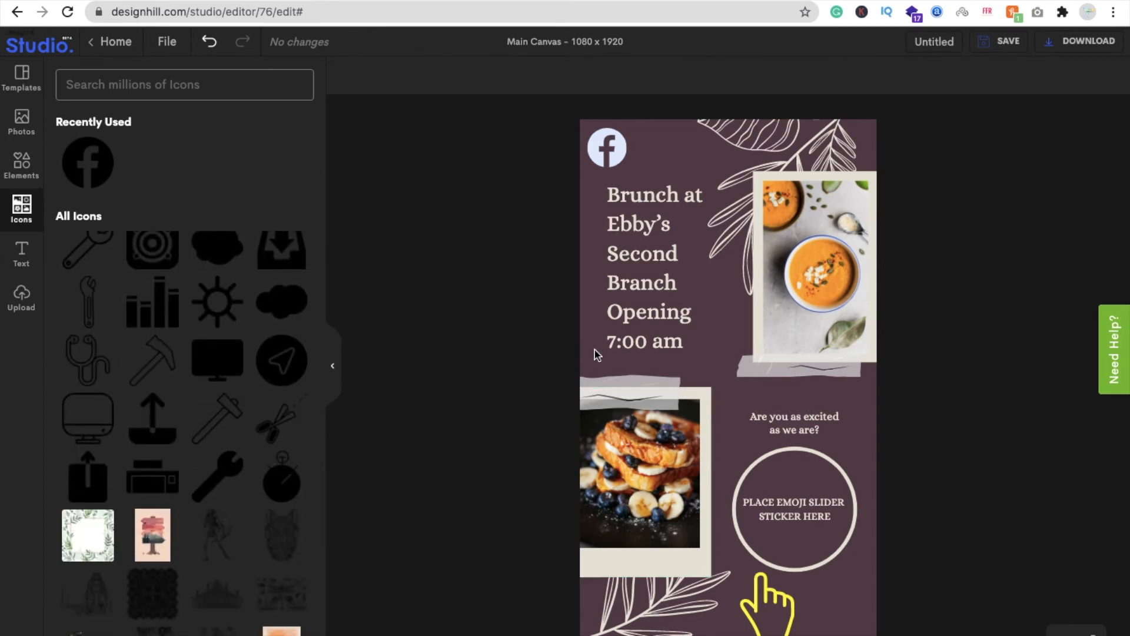
{"action": "scroll", "coordinate": [258, 333], "scroll_direction": "up", "scroll_amount": 4}
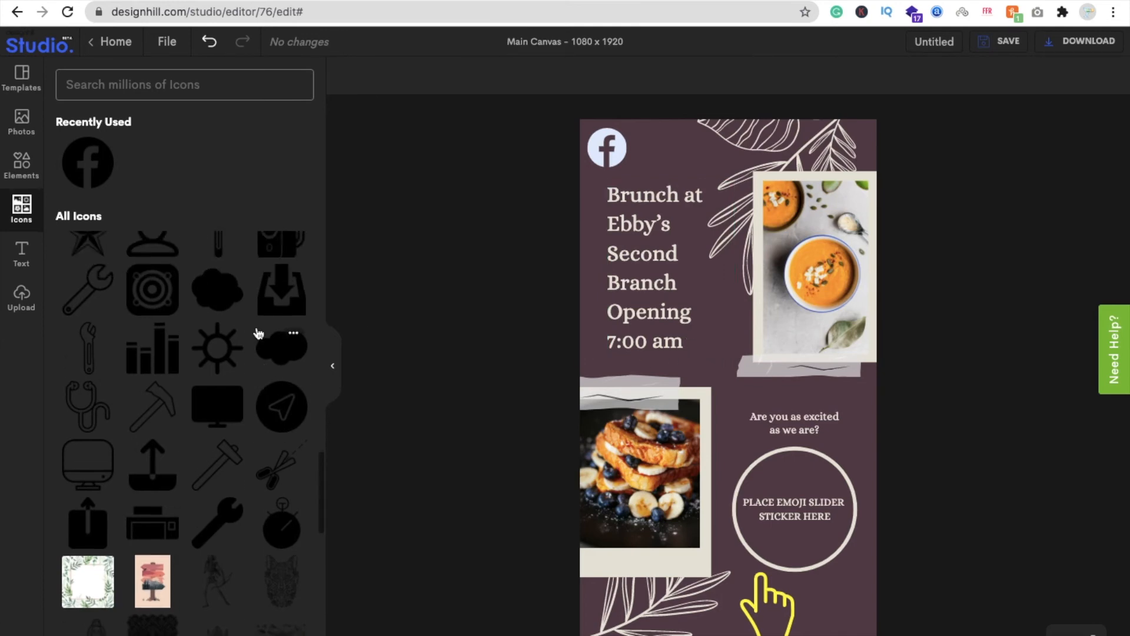
{"action": "scroll", "coordinate": [258, 333], "scroll_direction": "up", "scroll_amount": 4}
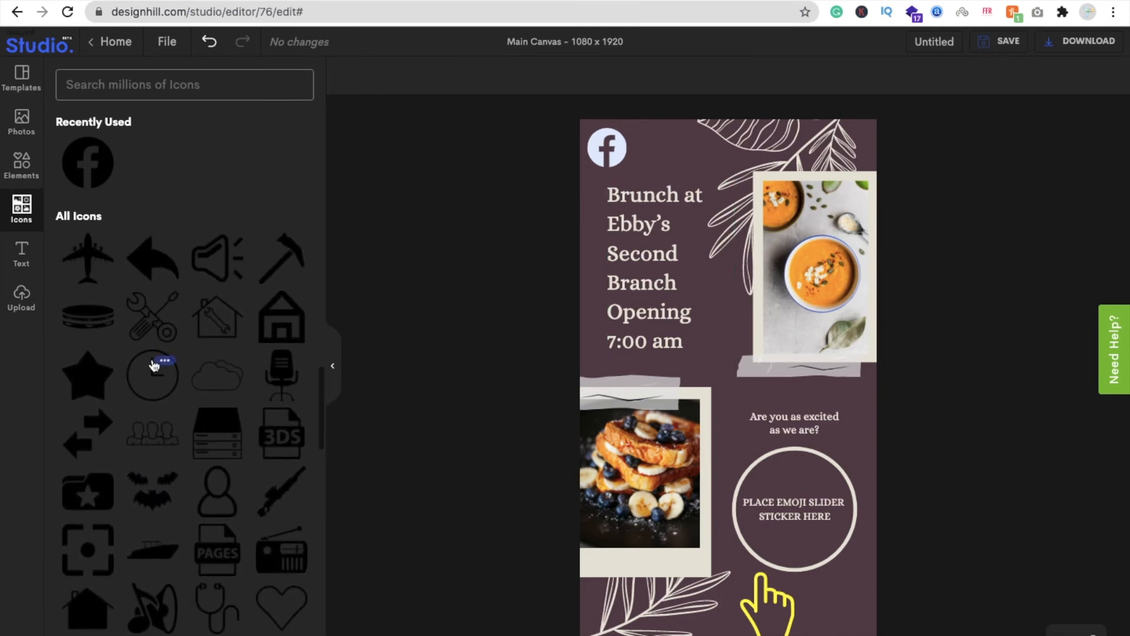
{"action": "left_click", "coordinate": [159, 382]}
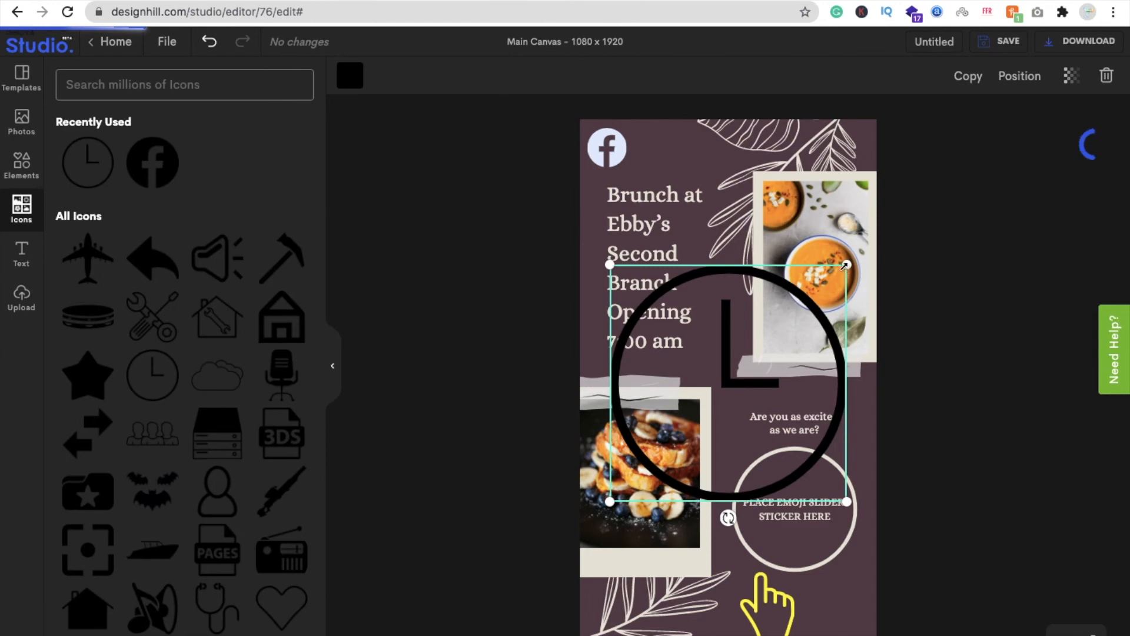
{"action": "left_click_drag", "start_coordinate": [847, 265], "coordinate": [723, 341]}
Recolour the clock icon near-white (#FCFCFC).
{"action": "left_click", "coordinate": [350, 75]}
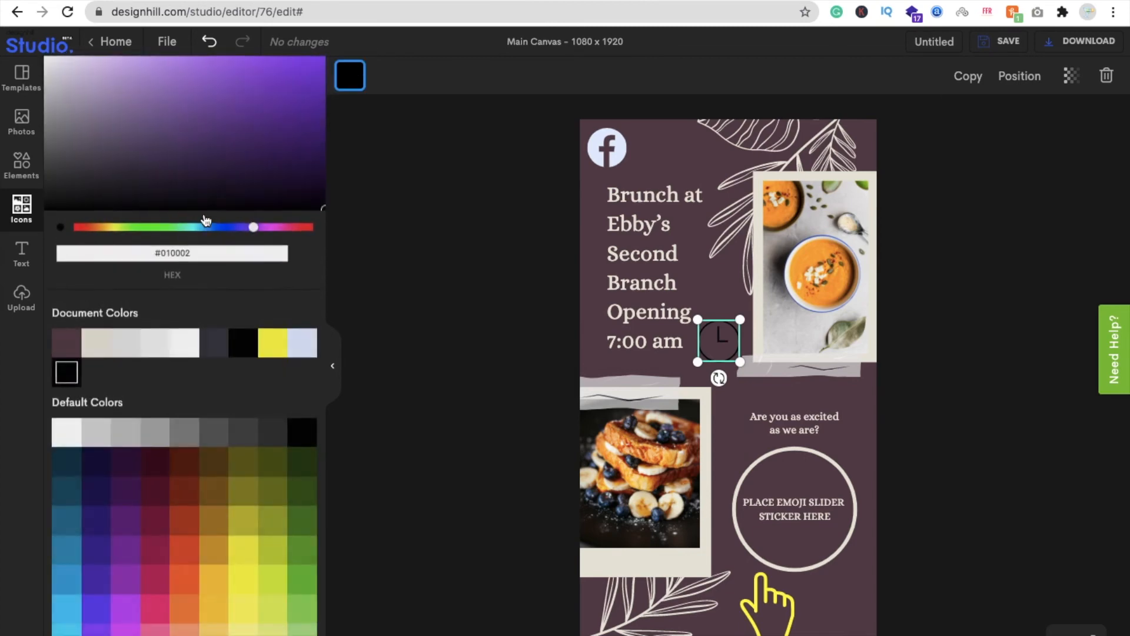
{"action": "left_click_drag", "start_coordinate": [135, 138], "coordinate": [47, 59]}
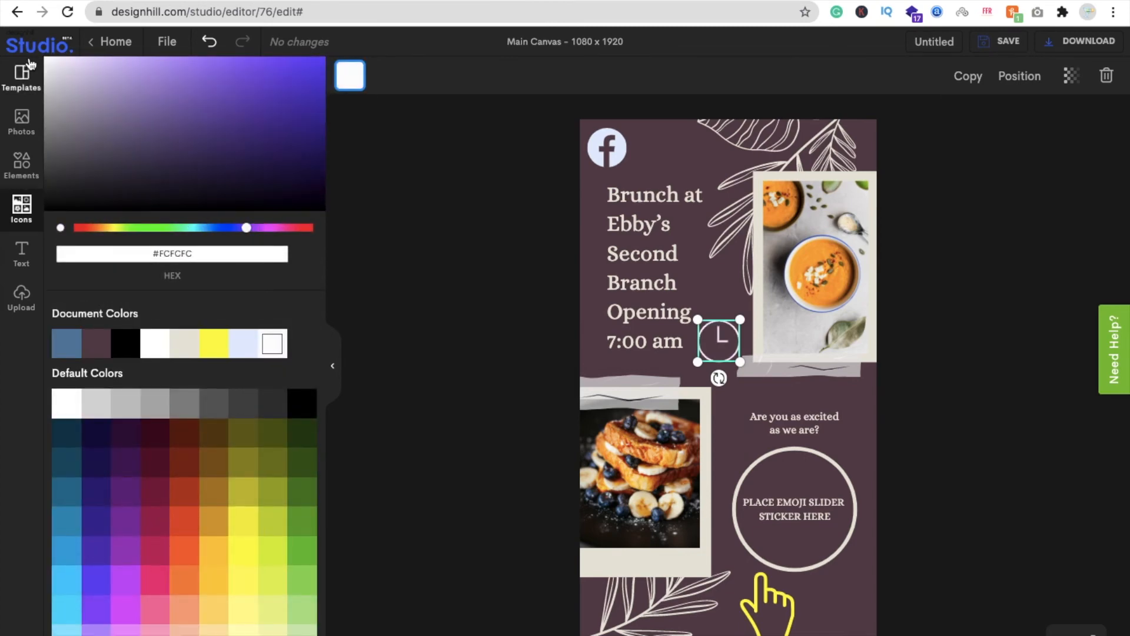
{"action": "left_click", "coordinate": [498, 253]}
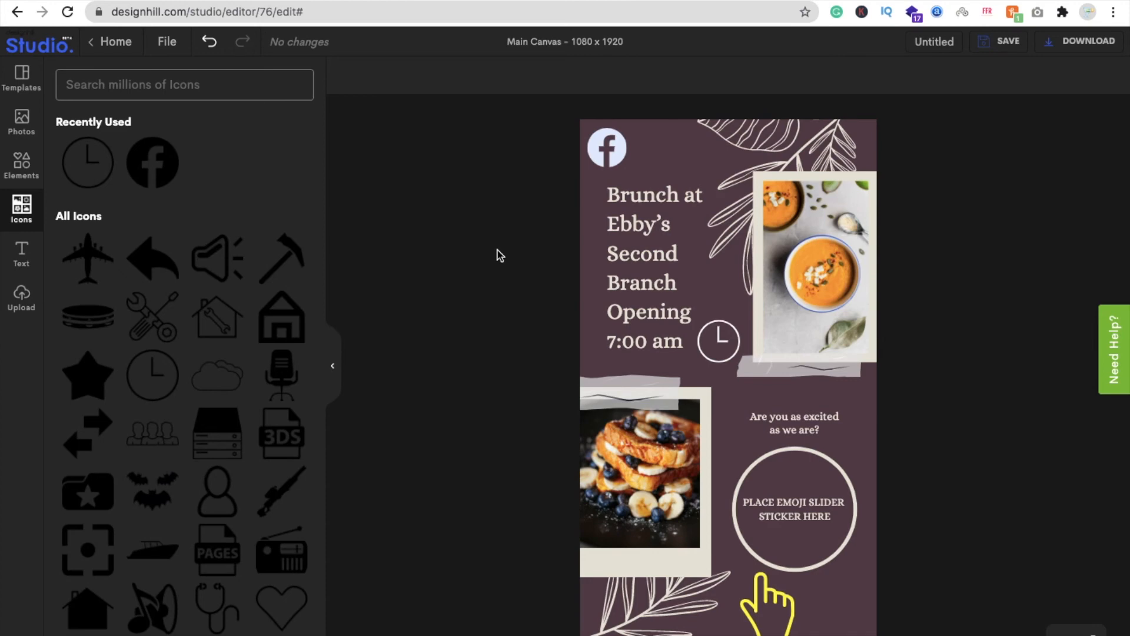
Rename the untitled design as "name" and save it.
{"action": "double_click", "coordinate": [938, 42]}
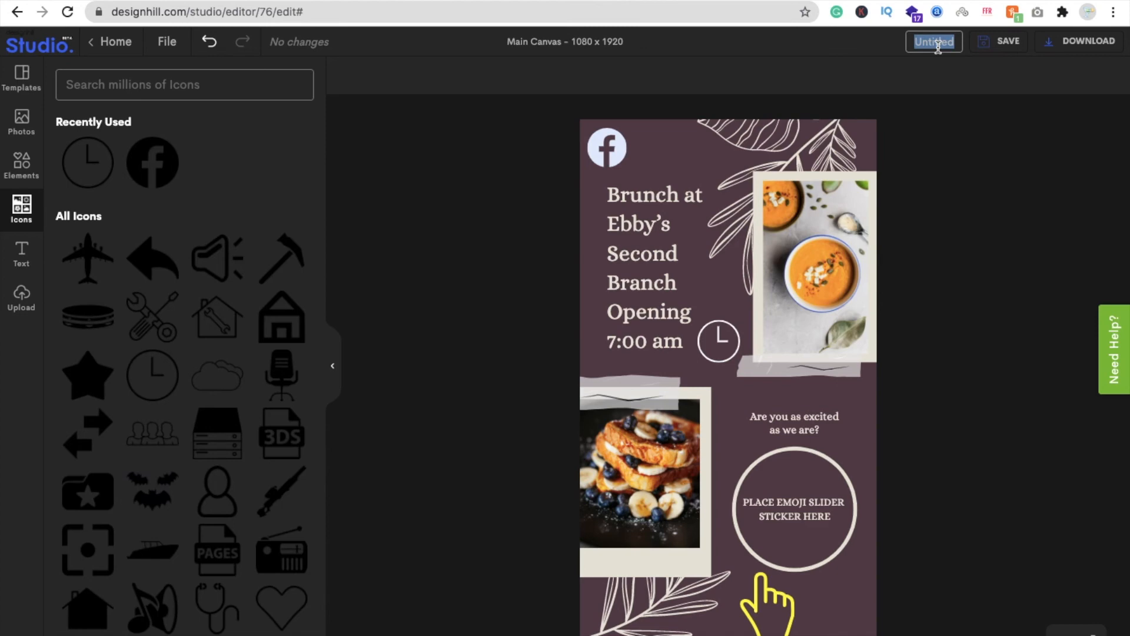
{"action": "type", "text": "name"}
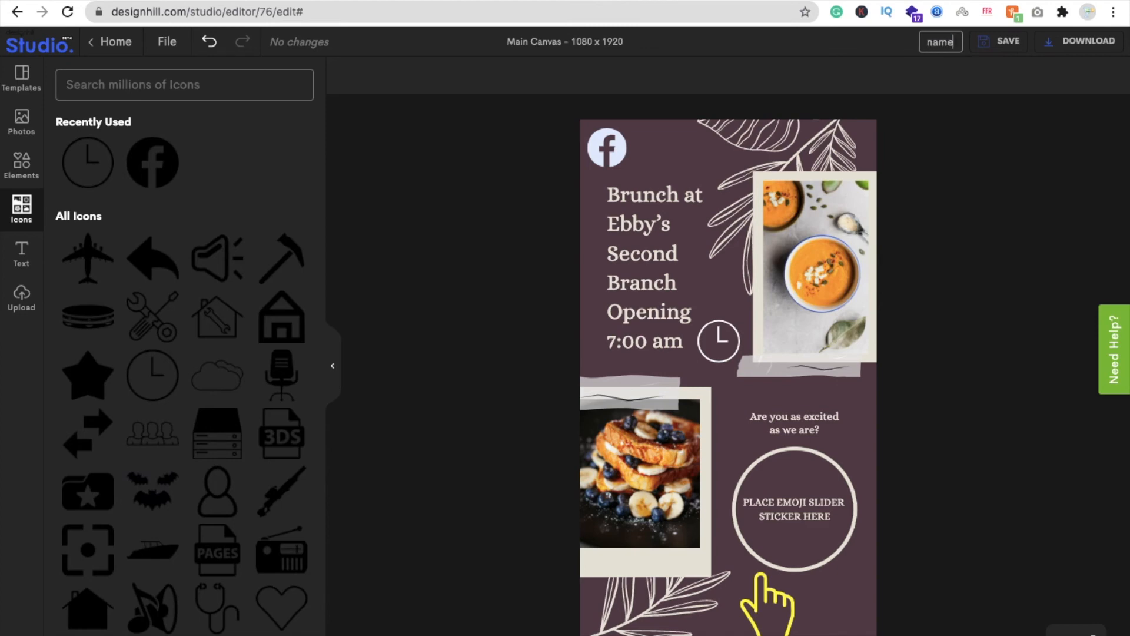
{"action": "left_click", "coordinate": [975, 205]}
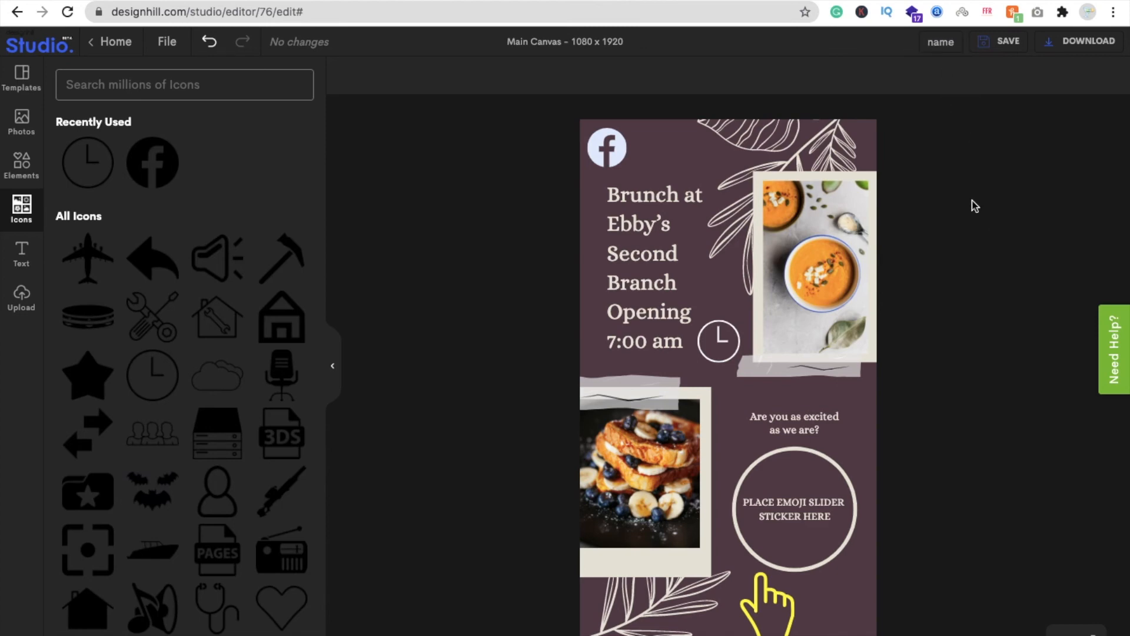
{"action": "left_click", "coordinate": [1017, 47]}
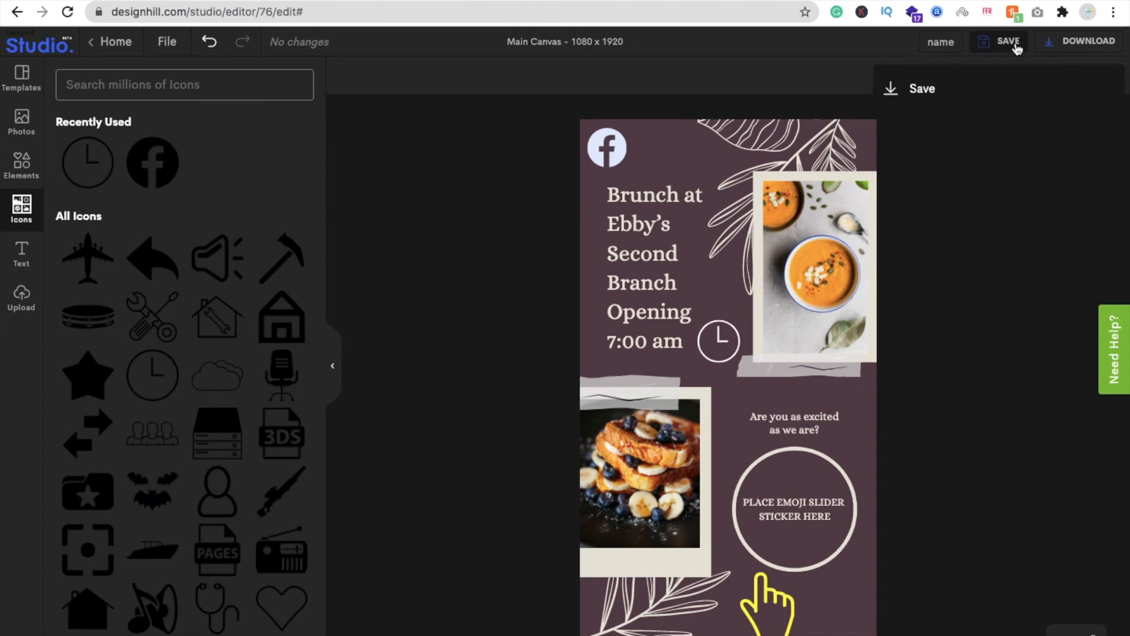
{"action": "left_click", "coordinate": [917, 89]}
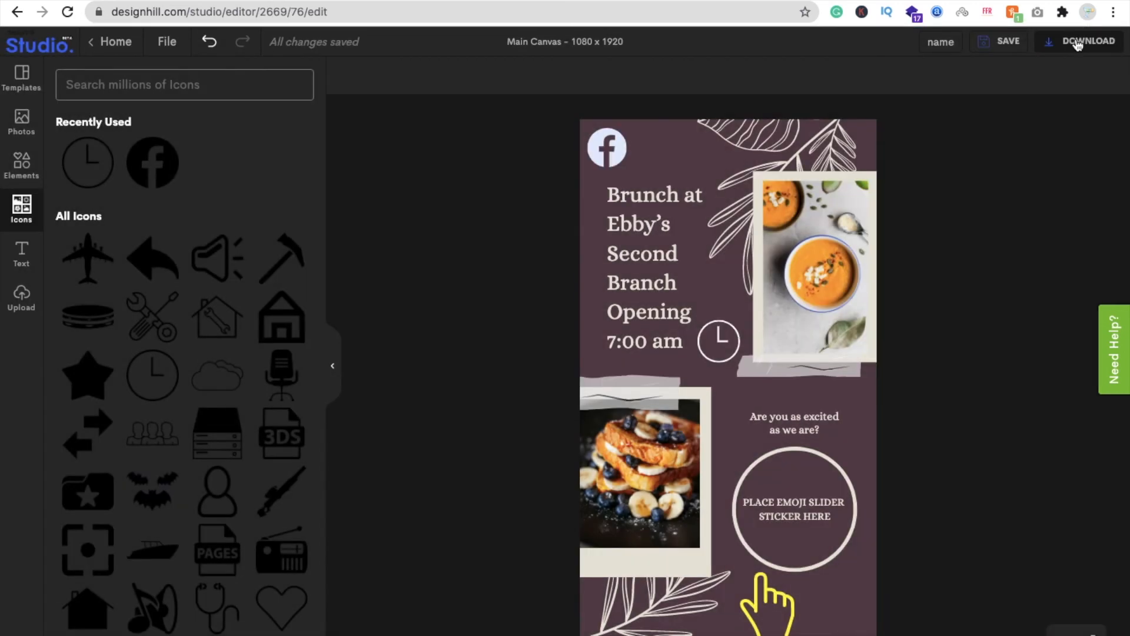
Download the design as a PNG at 1x size, without transparent background or compression.
{"action": "left_click", "coordinate": [1078, 44]}
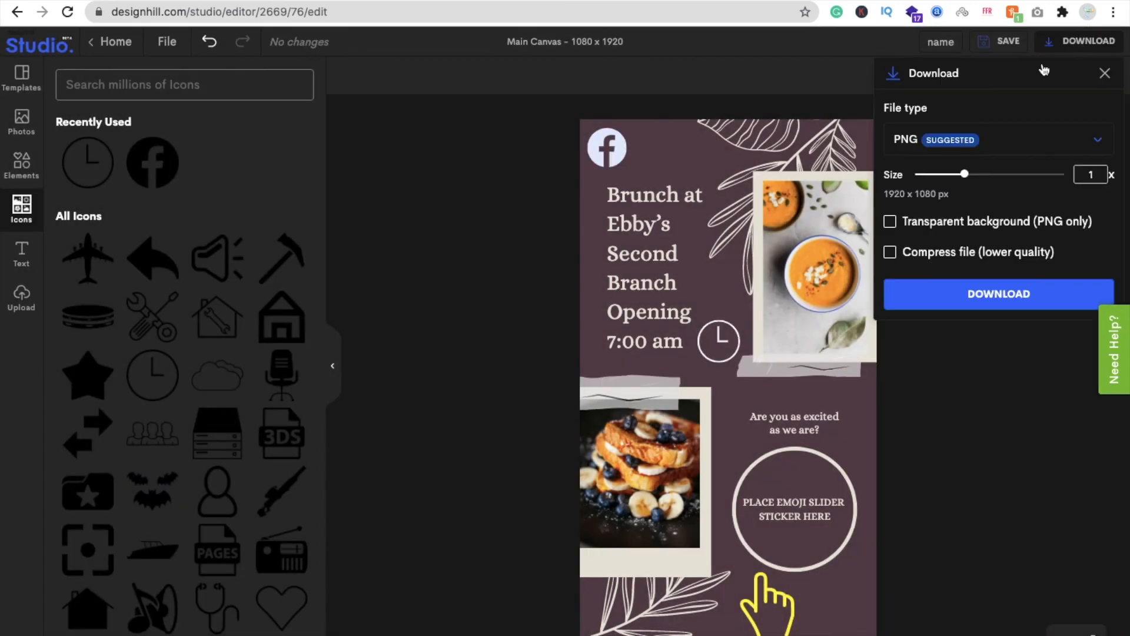
{"action": "left_click", "coordinate": [972, 147]}
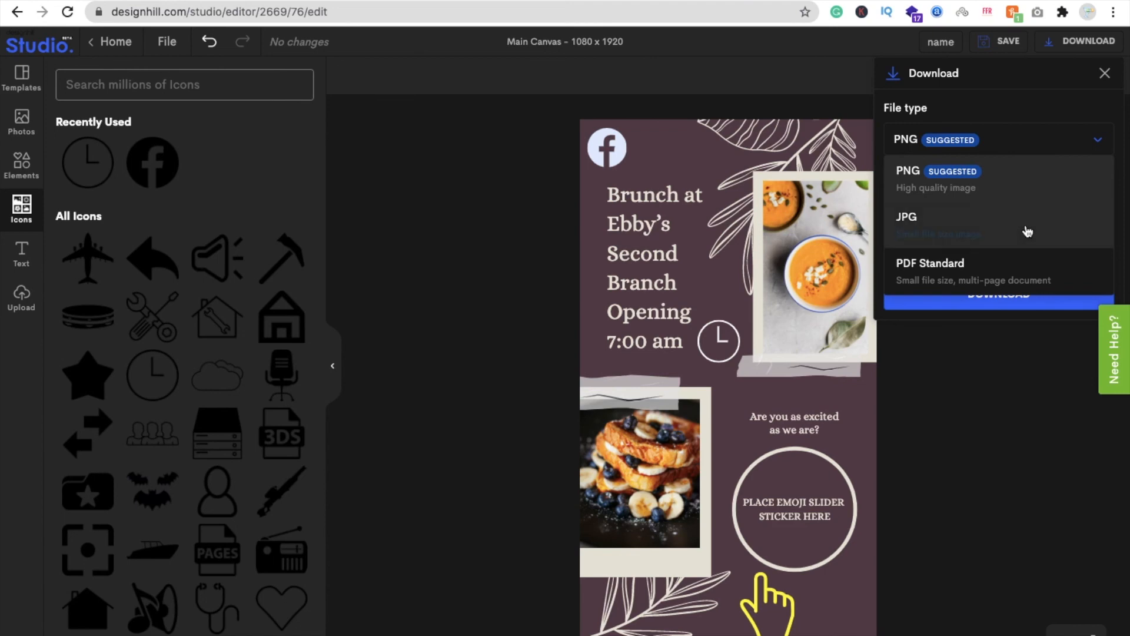
{"action": "left_click", "coordinate": [980, 172]}
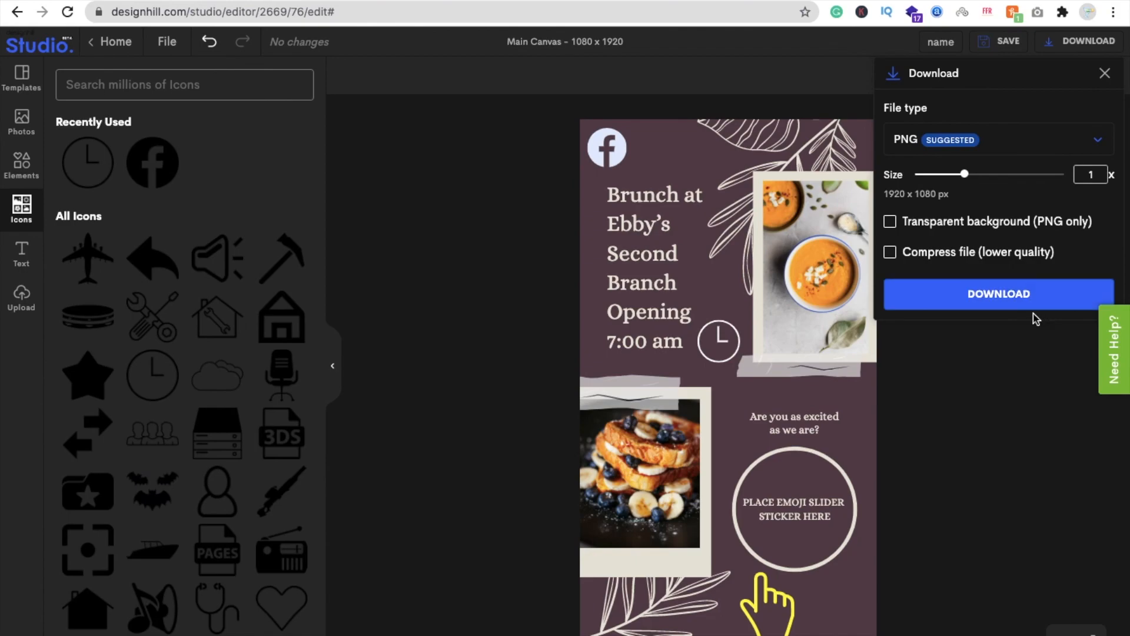
{"action": "left_click", "coordinate": [980, 297]}
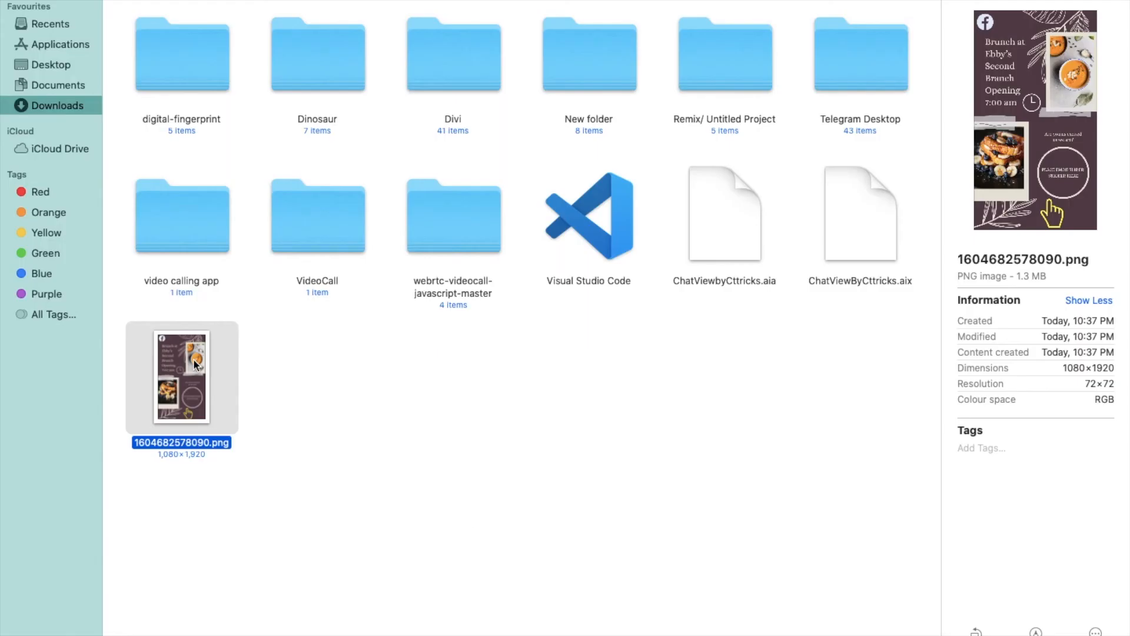
Open the downloaded PNG from the Downloads folder in Preview and move its window clear to view the finished story.
{"action": "double_click", "coordinate": [194, 365]}
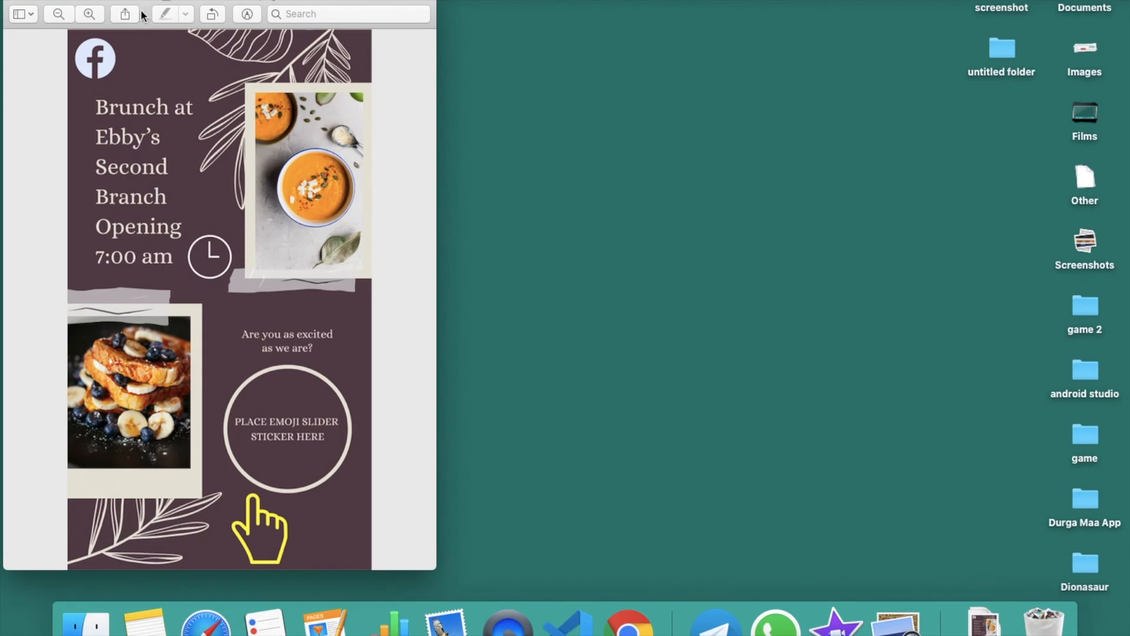
{"action": "left_click_drag", "start_coordinate": [110, 1], "coordinate": [491, 0]}
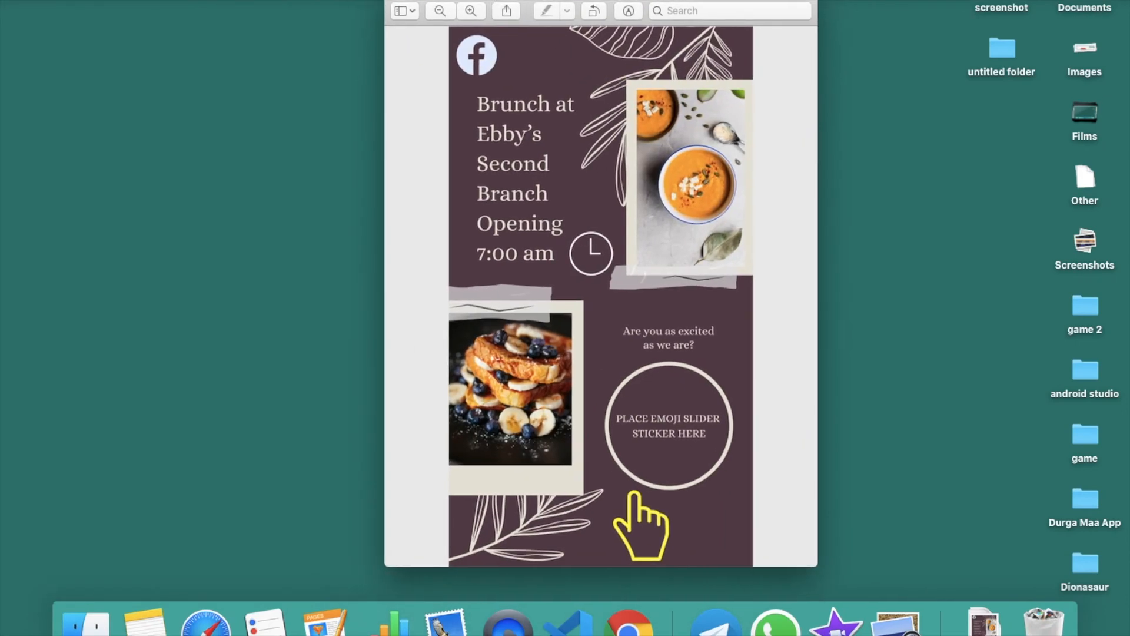